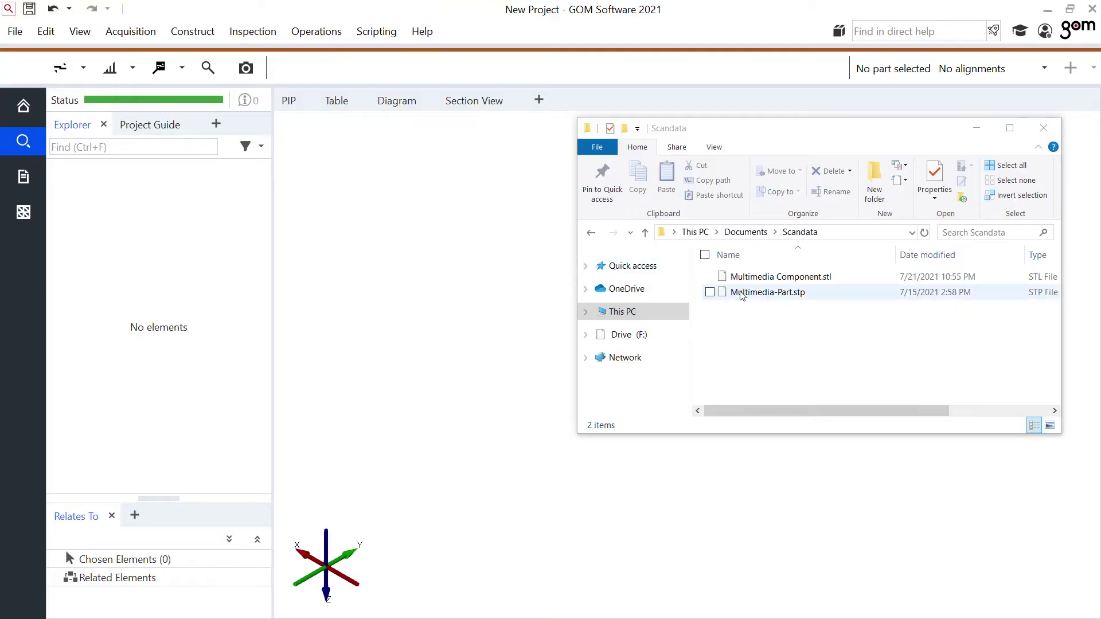
Step: Import Multimedia-Part.stp as a new part, keeping High mesh resolution
left_click_drag(792, 296, 504, 278)
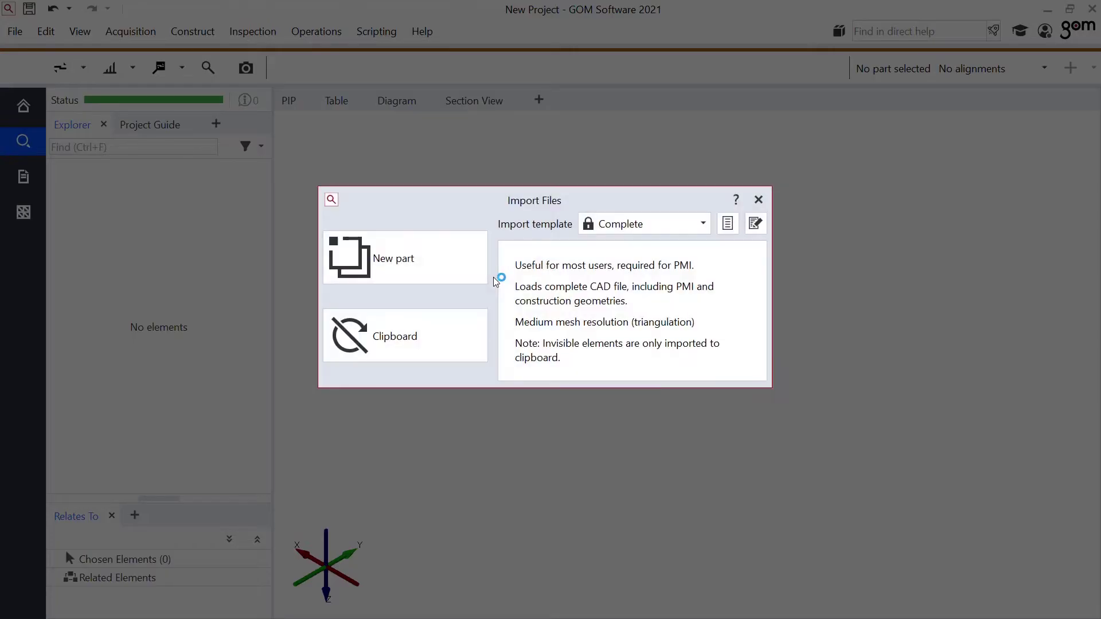
left_click(444, 264)
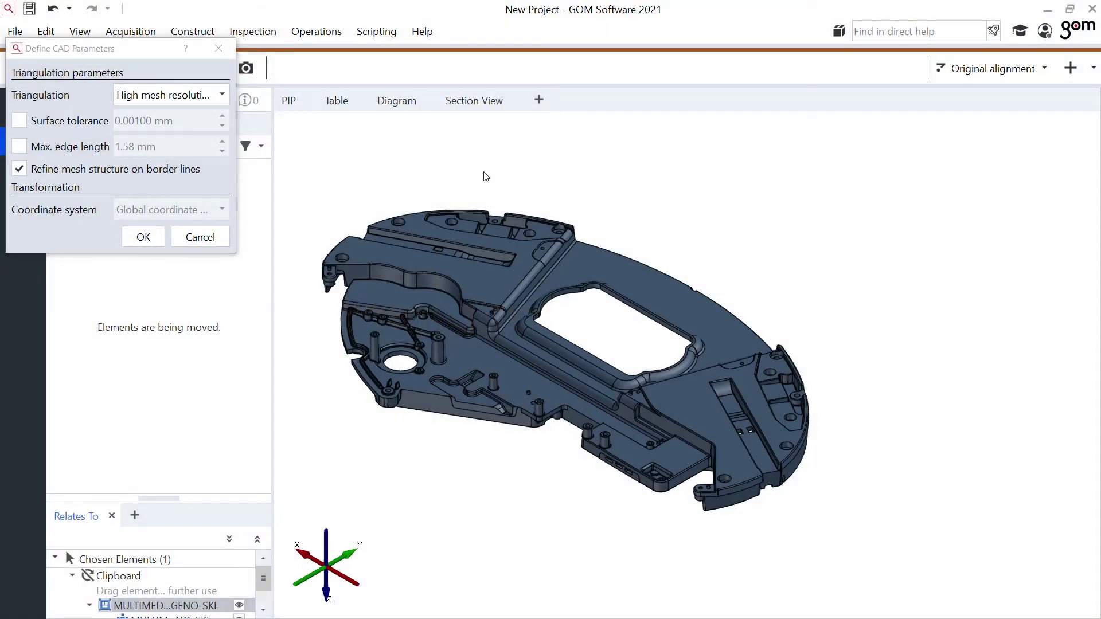
left_click(152, 236)
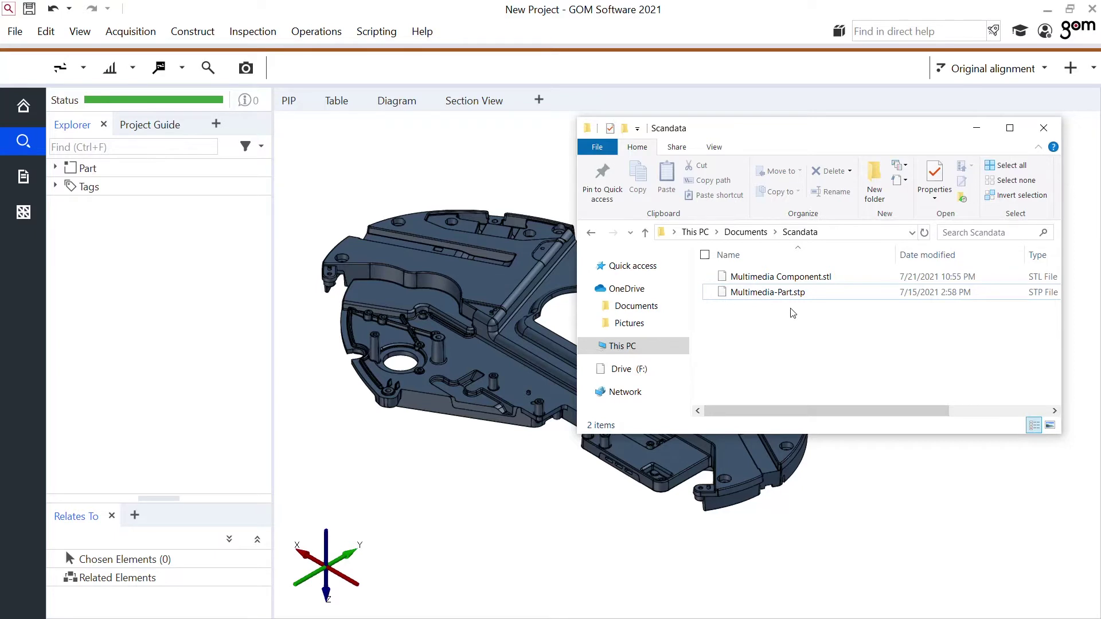
Step: Add Multimedia Component.stl to the existing part as a Mesh in default mm units
left_click(779, 276)
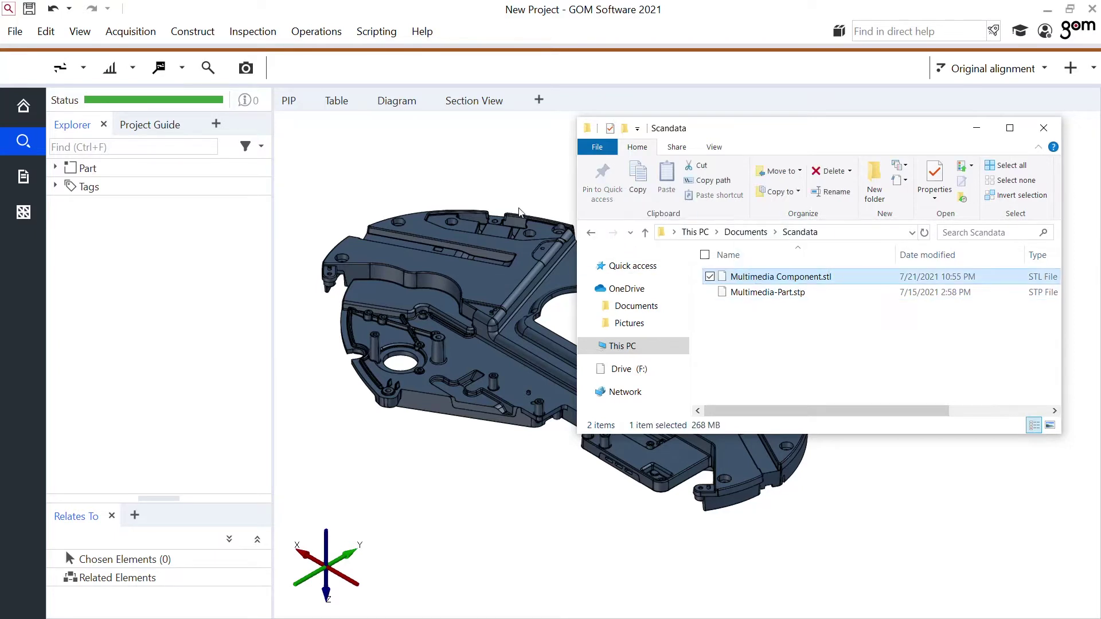
left_click_drag(780, 276, 482, 185)
left_click(542, 297)
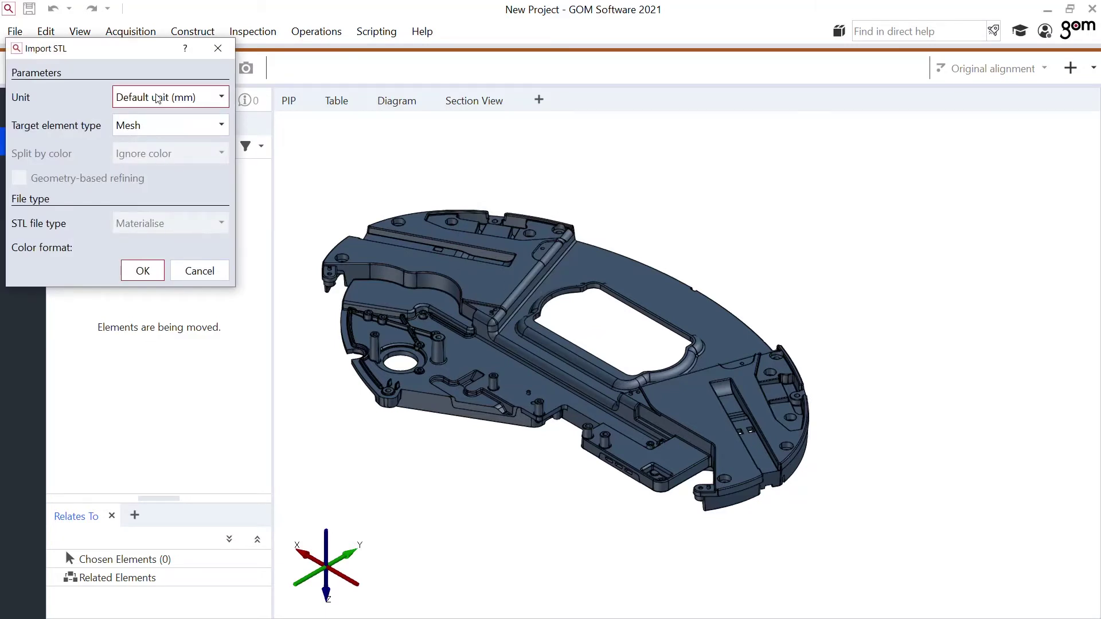
left_click(143, 270)
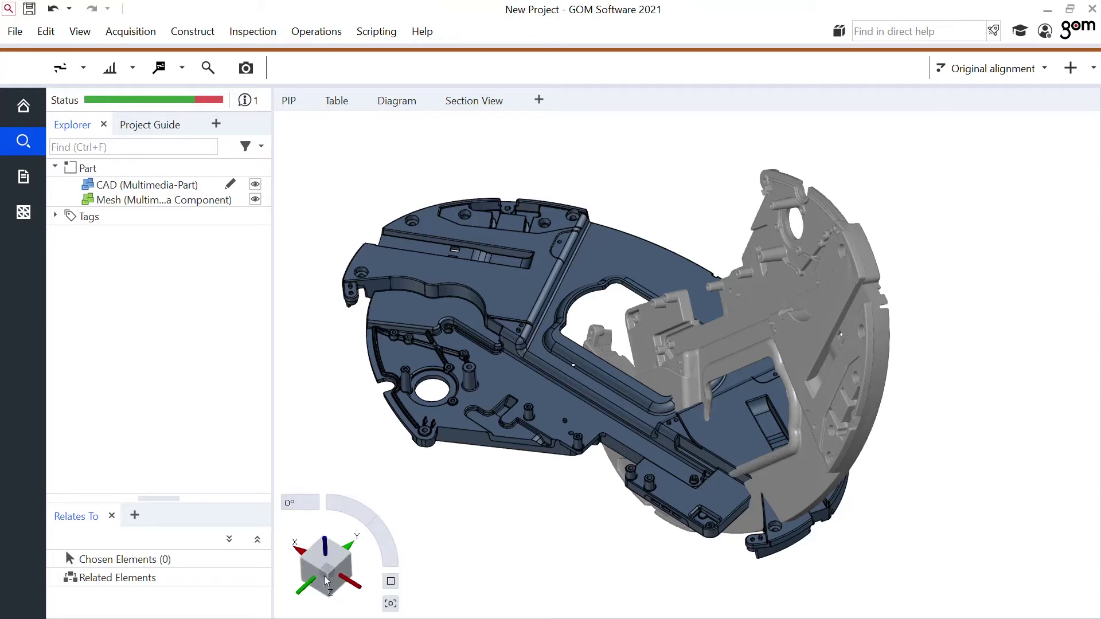
Step: Inspect the part from side, top and oblique views
left_click(352, 574)
left_click(355, 572)
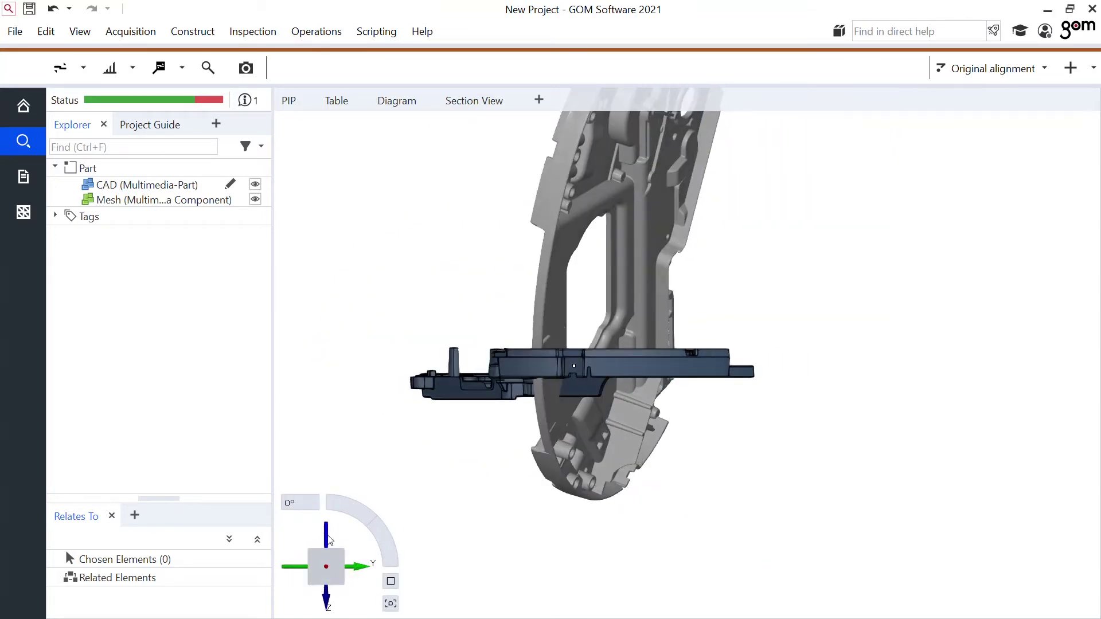
left_click(328, 539)
left_click_drag(550, 399, 654, 396)
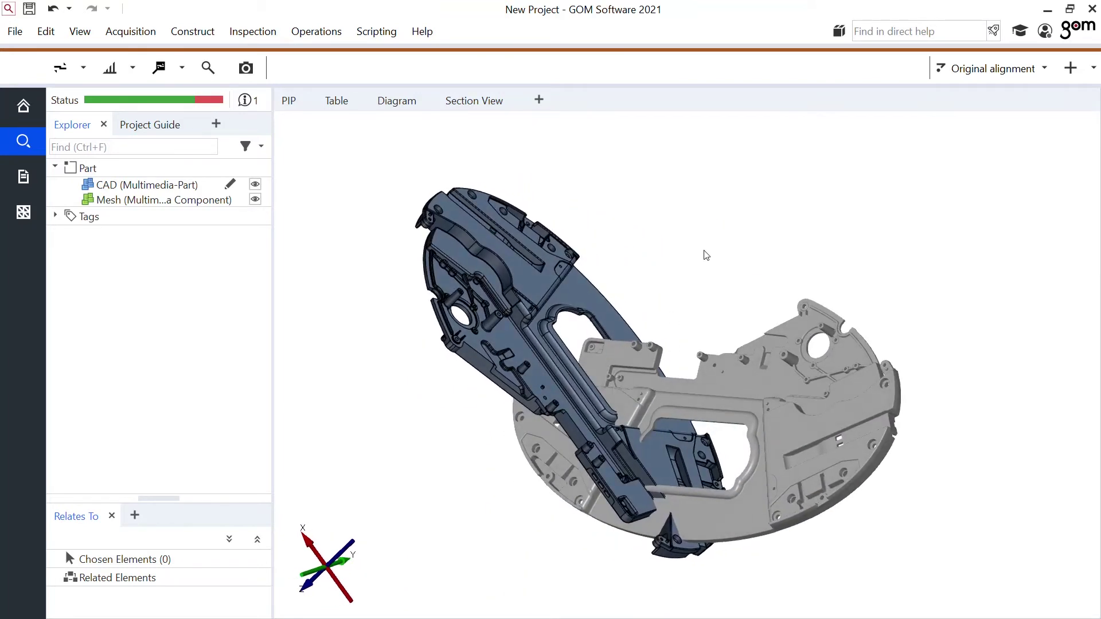
Step: Prealign the scan mesh to the CAD, giving a 0.07705 mm deviation
left_click(1067, 67)
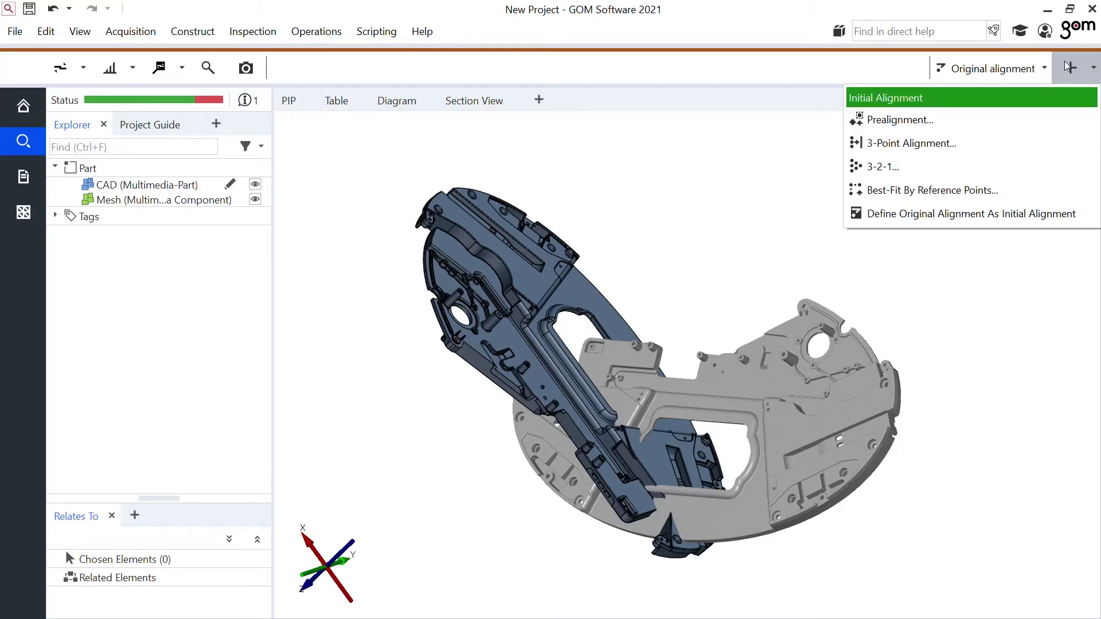
left_click(963, 130)
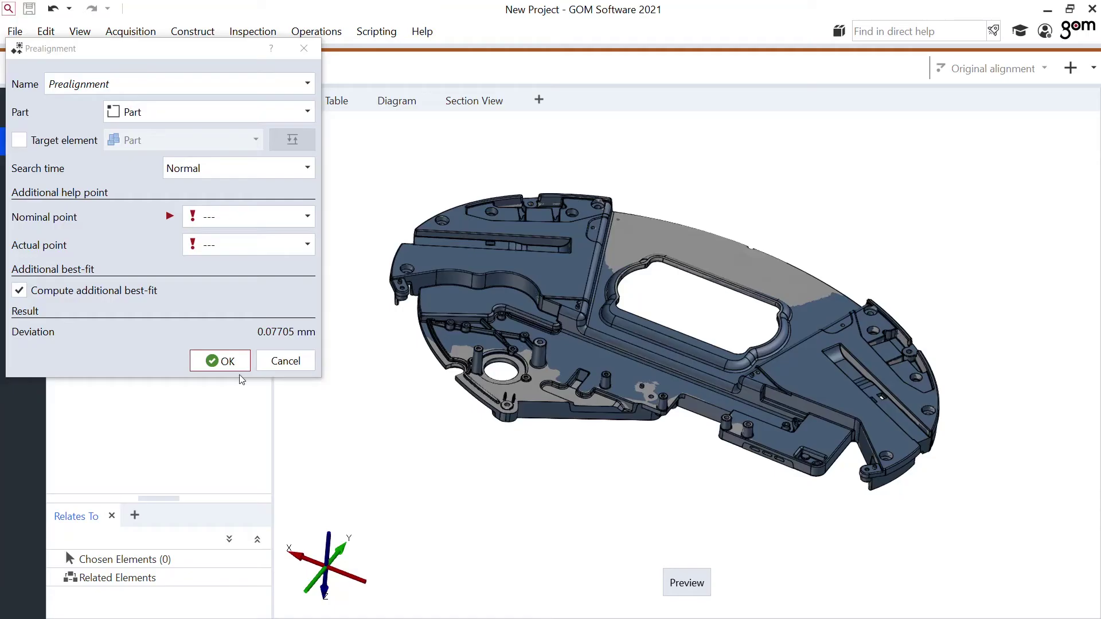
left_click(235, 363)
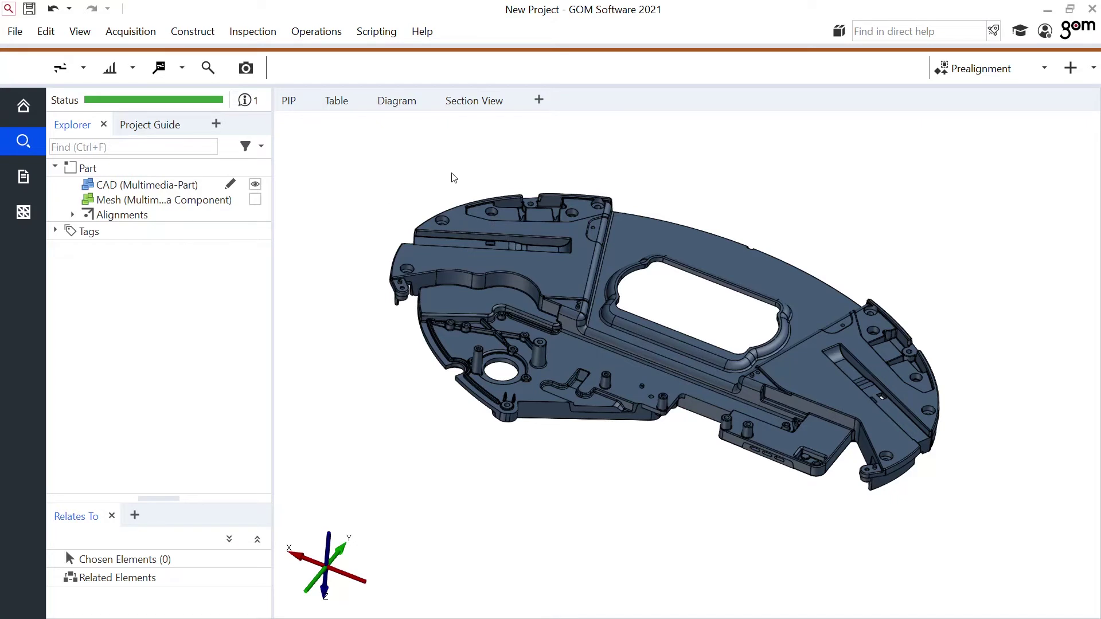
Step: Create a default Surface Comparison On CAD with ±0.1 mm tolerance colour map
left_click(67, 70)
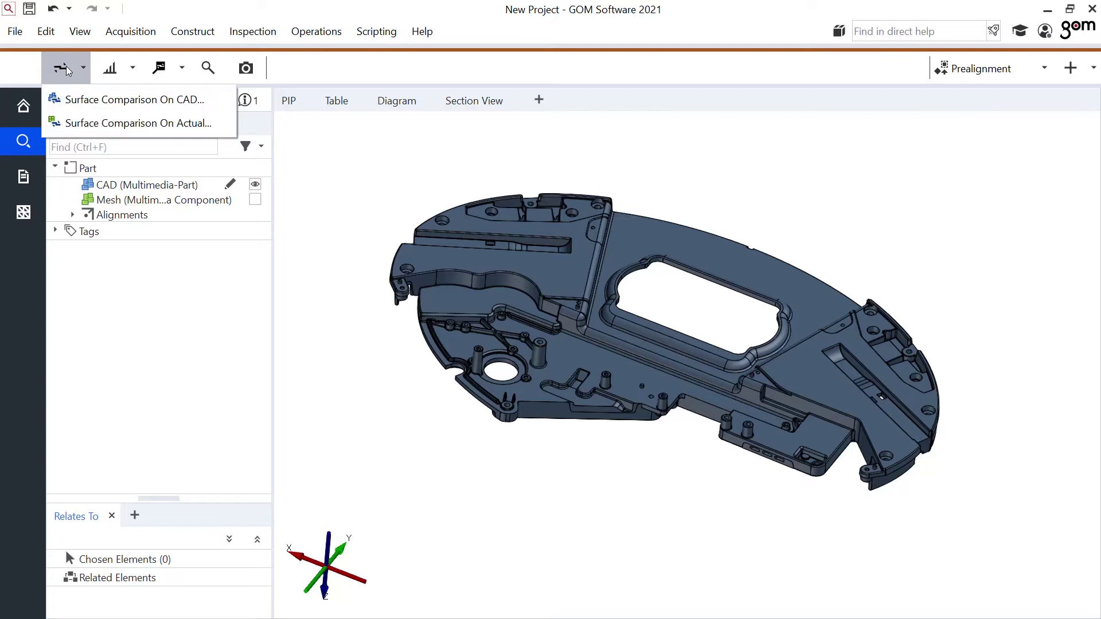
left_click(82, 100)
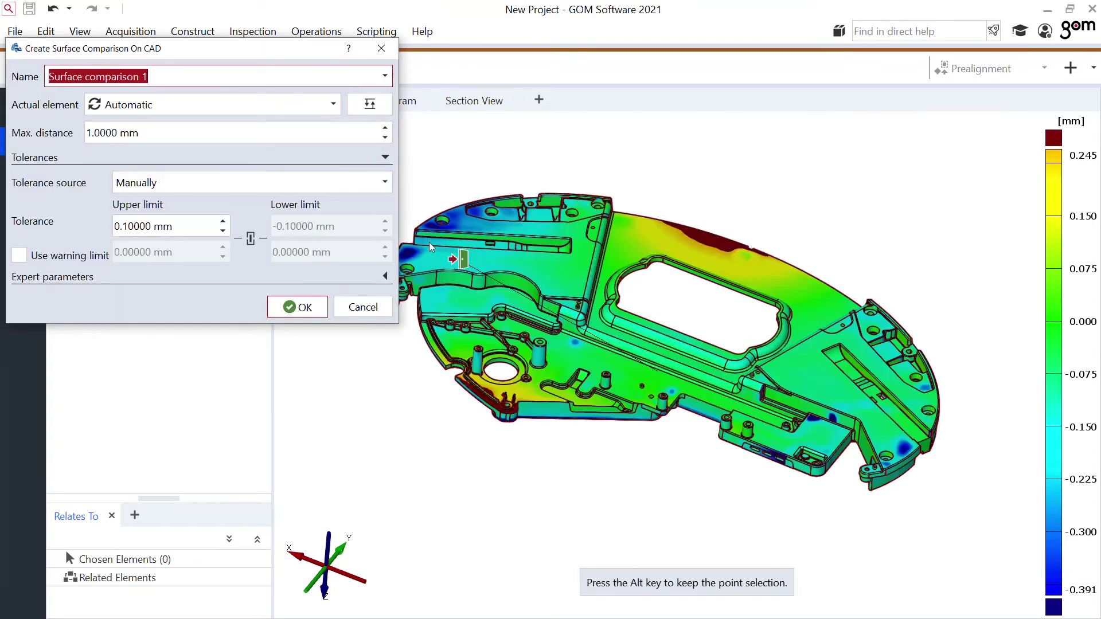
left_click(289, 306)
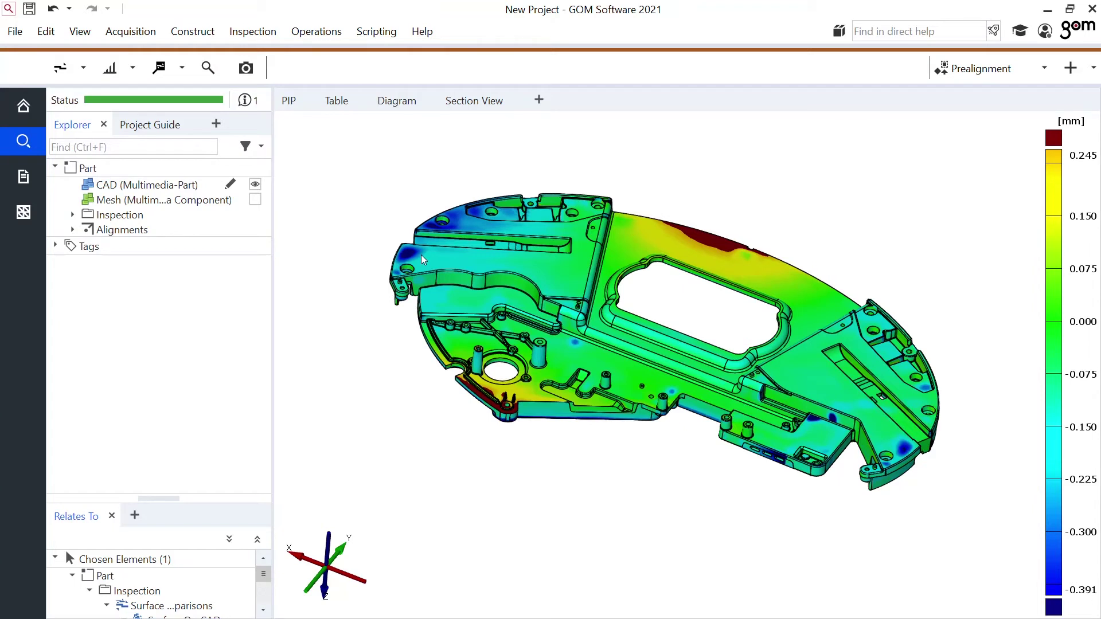
left_click(182, 69)
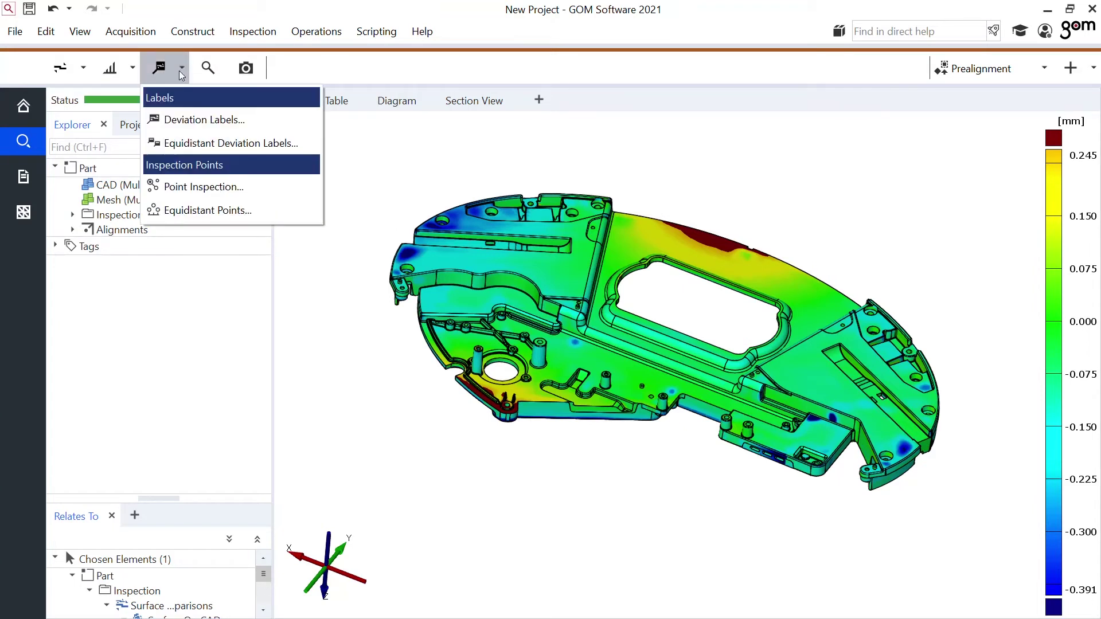
Step: Place four deviation labels on the colour map: −0.172, +0.144, −0.388 and +0.303
left_click(226, 120)
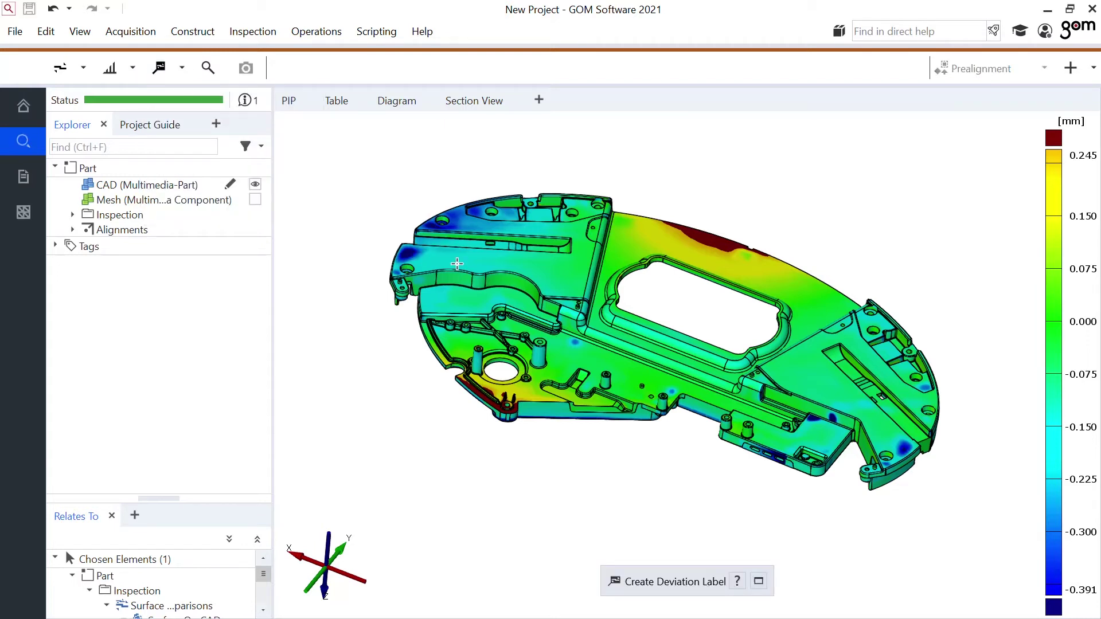
left_click(457, 263)
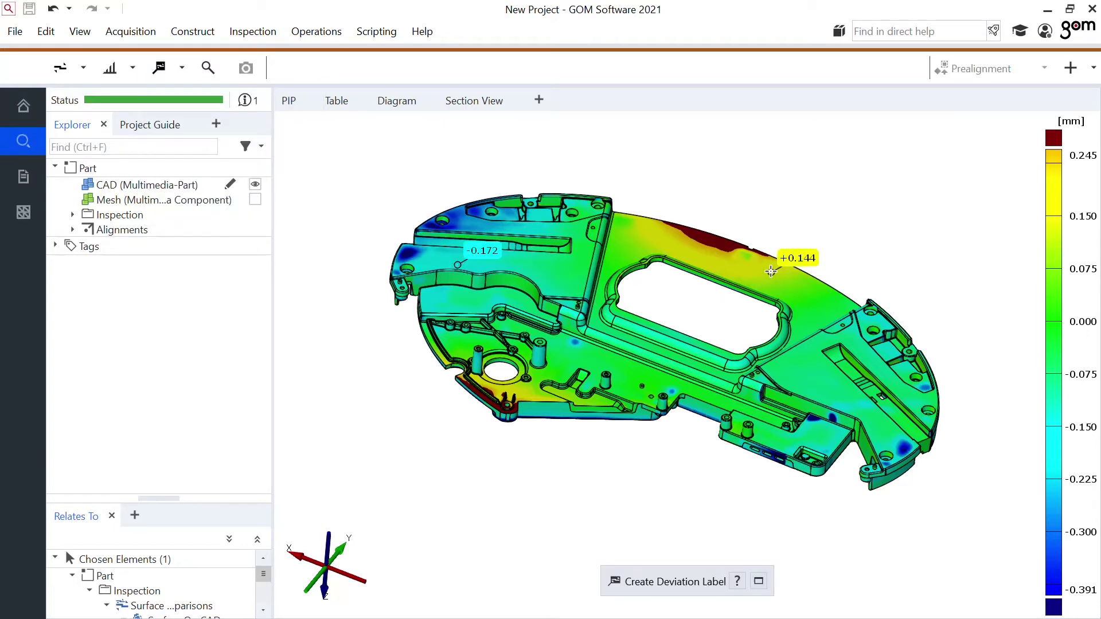
left_click(770, 272)
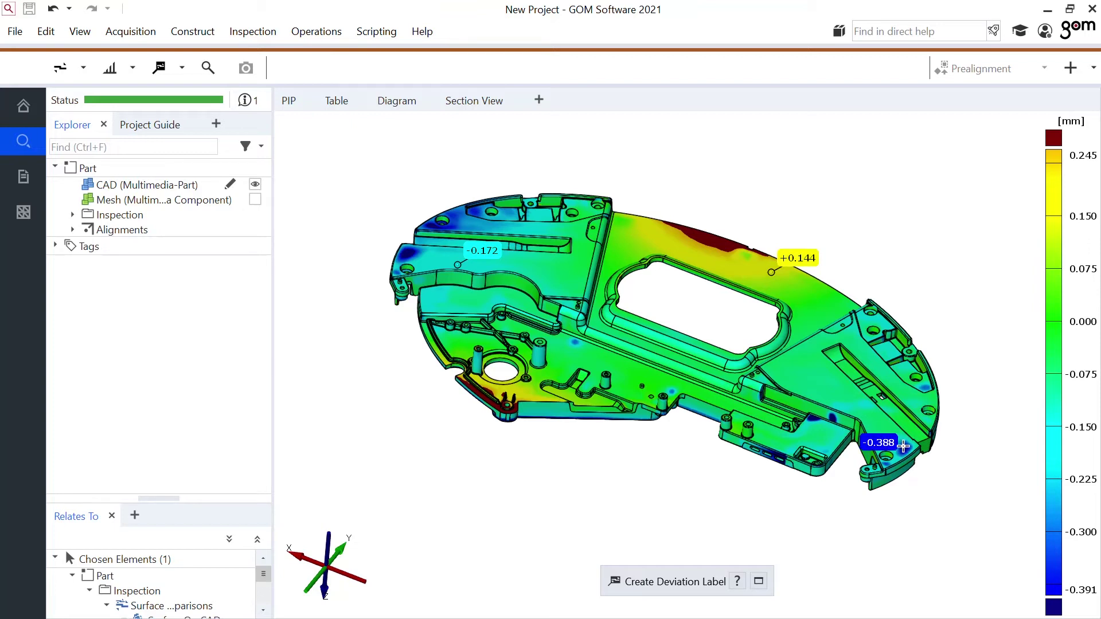
left_click(903, 446)
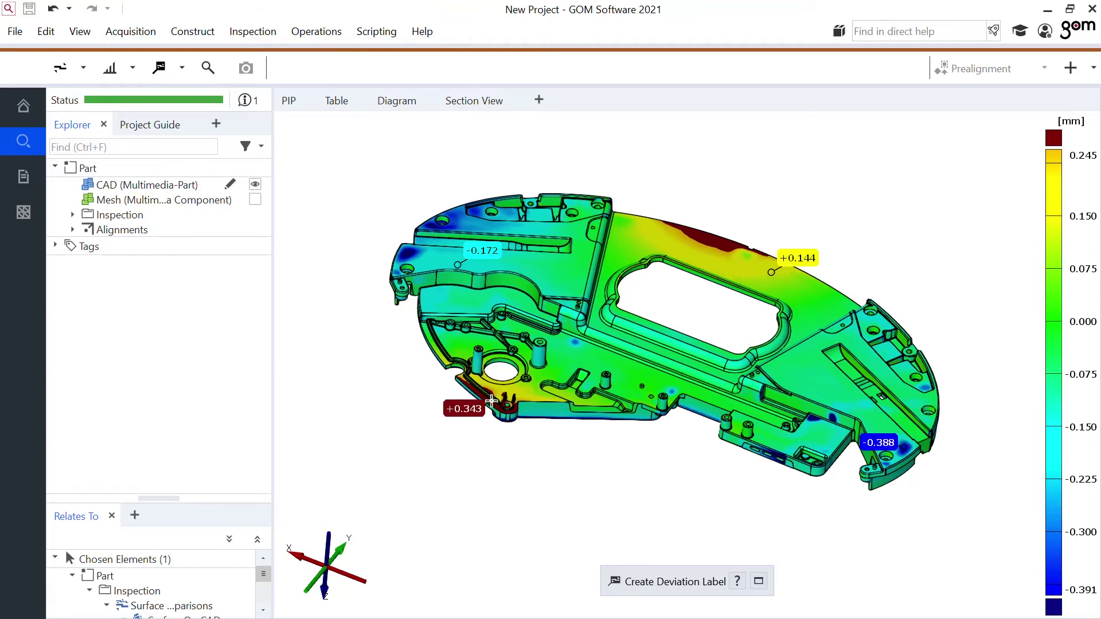
scroll(492, 400, "up", 3)
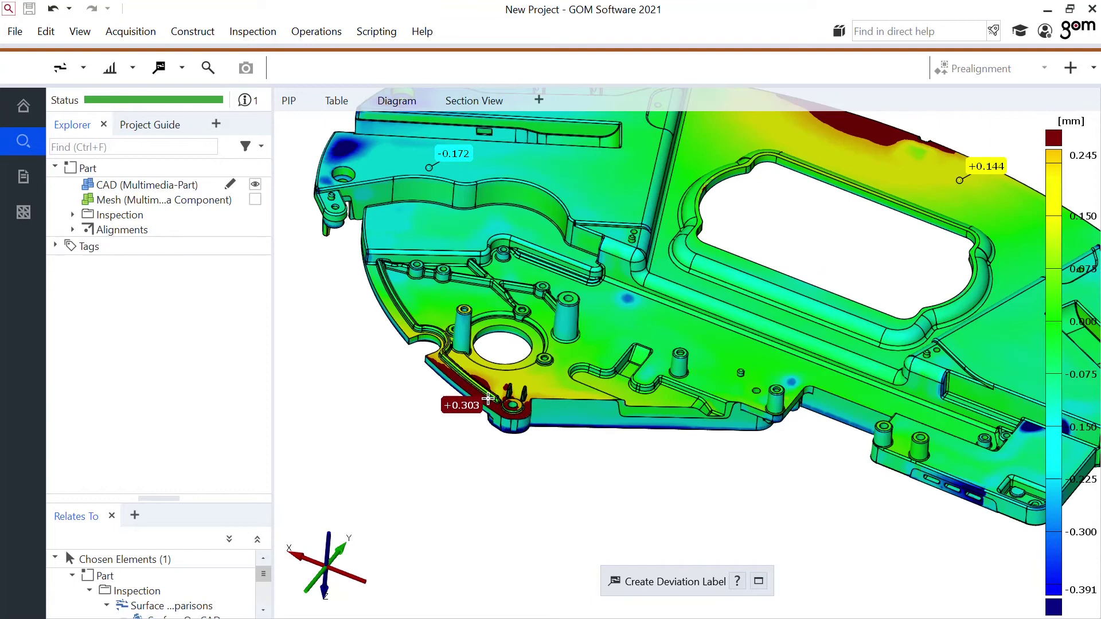
left_click(488, 398)
scroll(503, 394, "down", 3)
scroll(727, 376, "down", 2)
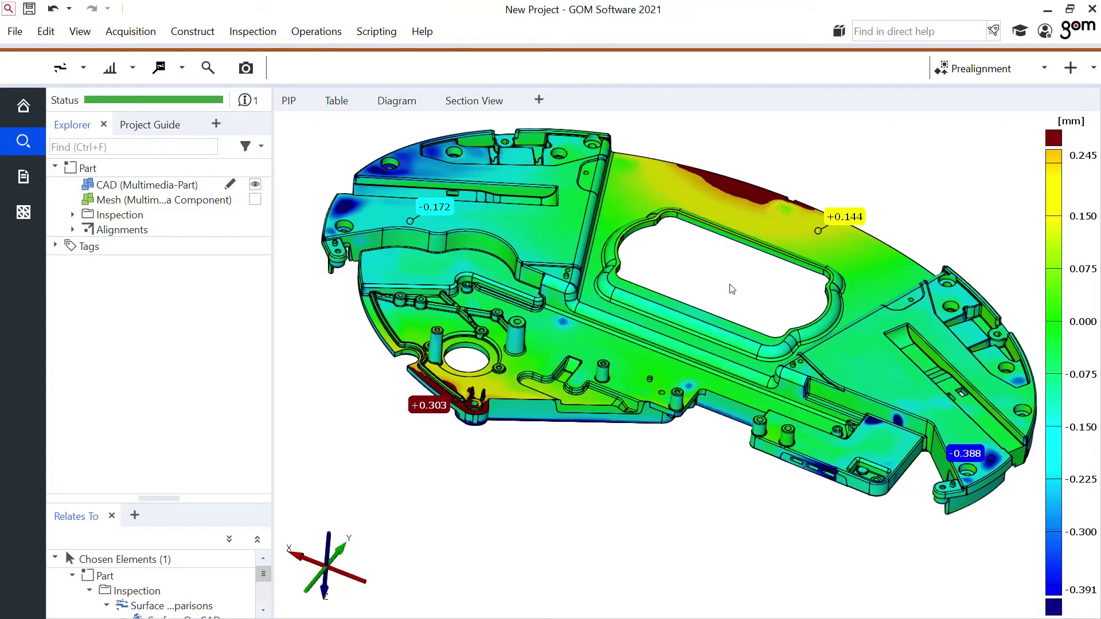
Step: Add a 3D Style (A4) report page titled 'Surface Comparison', then display only the CAD
left_click(244, 68)
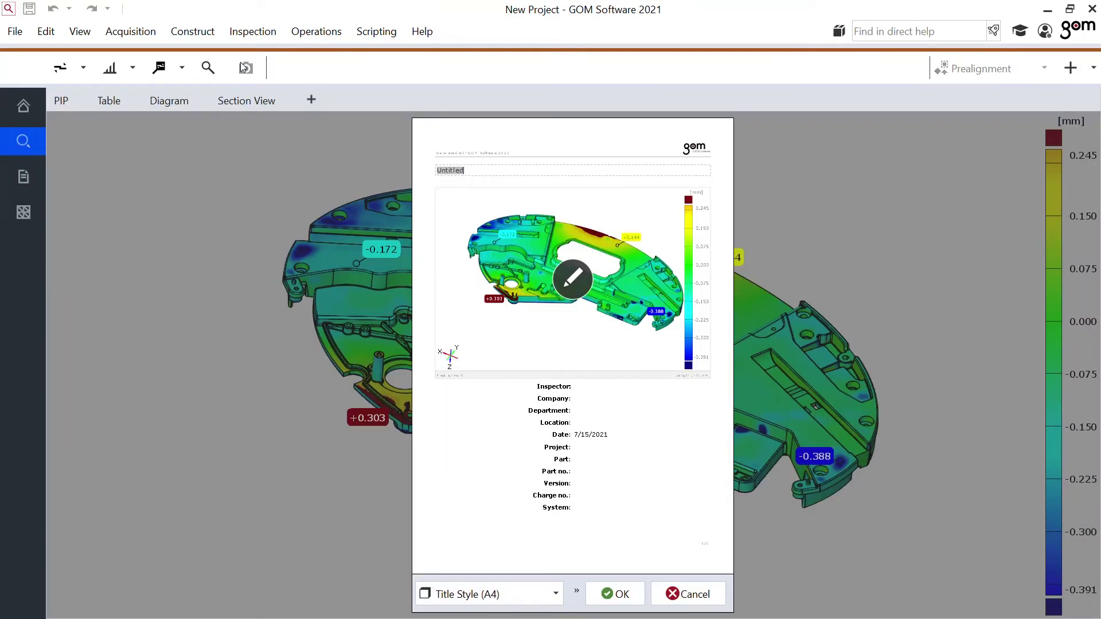
left_click(533, 595)
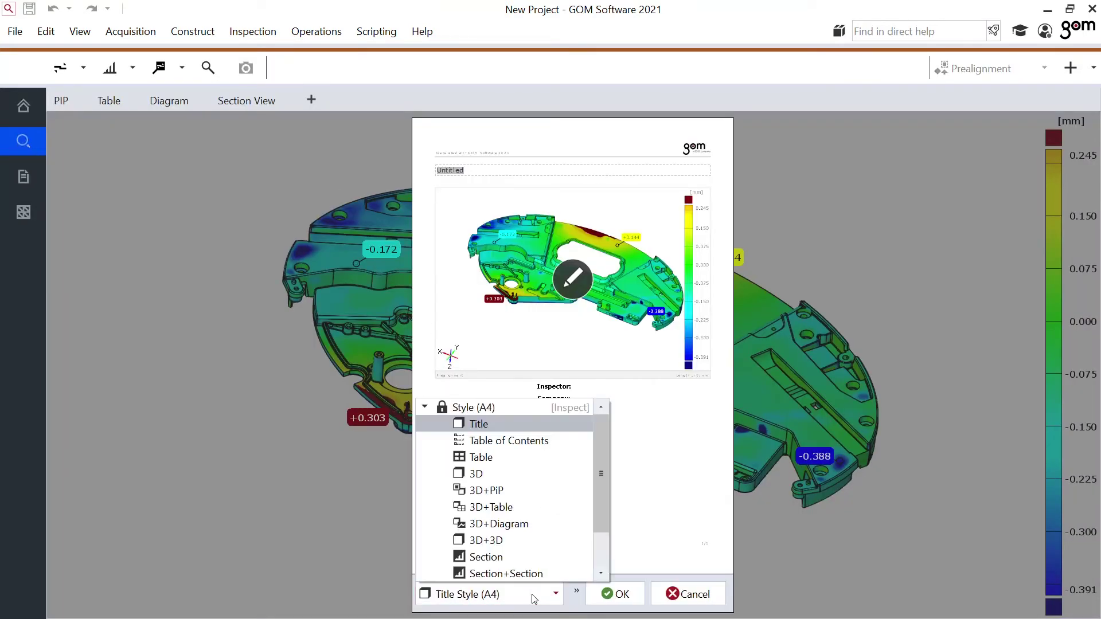
left_click(519, 475)
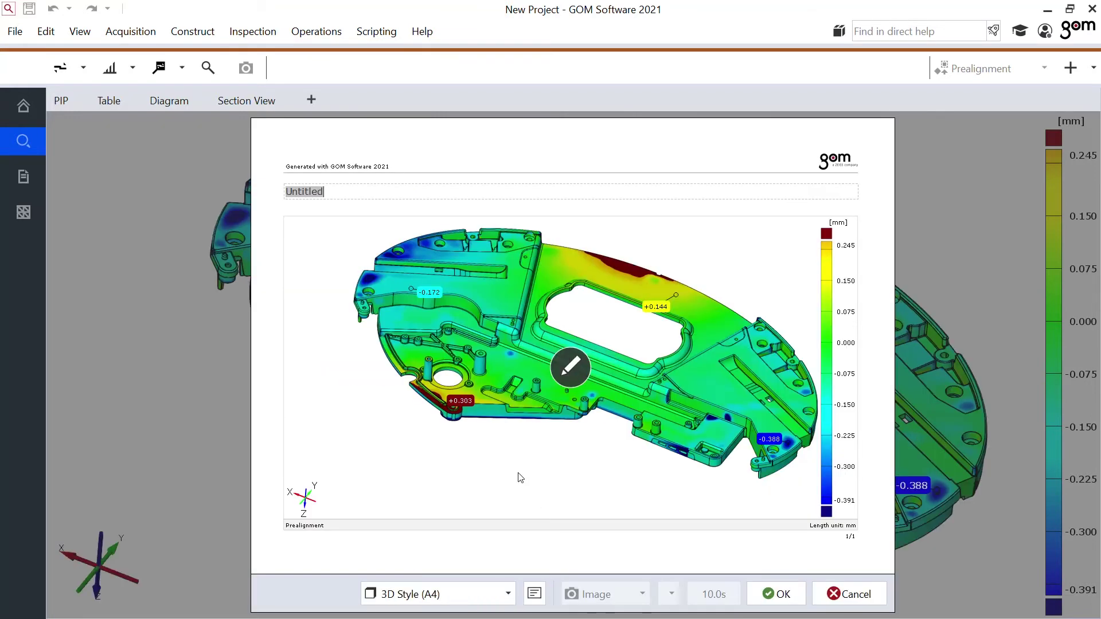
type("Surface Comparison")
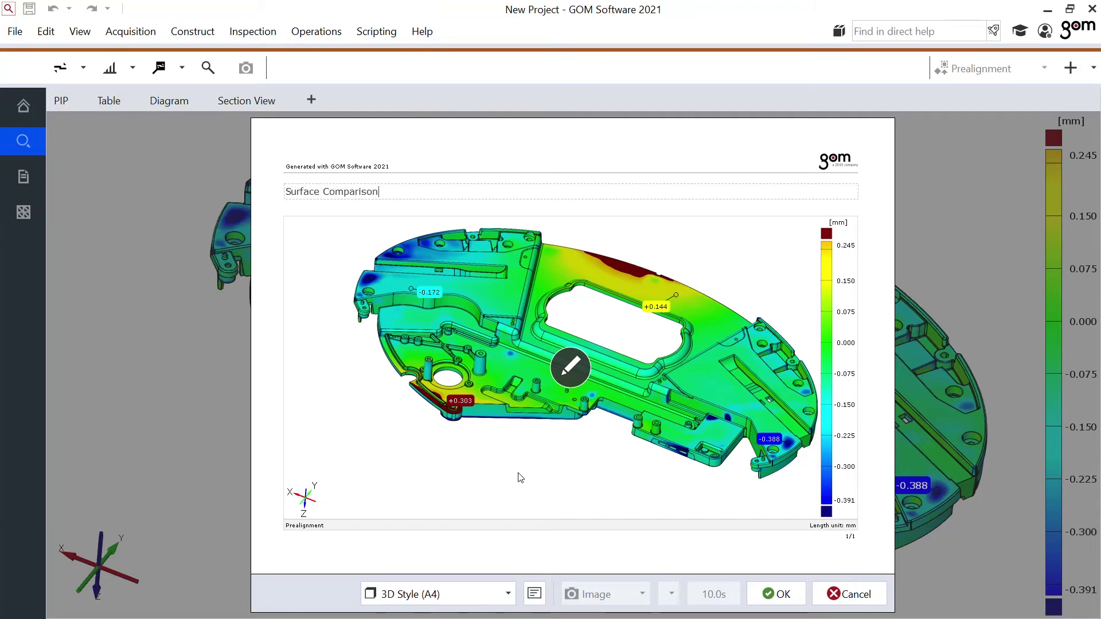
left_click(750, 600)
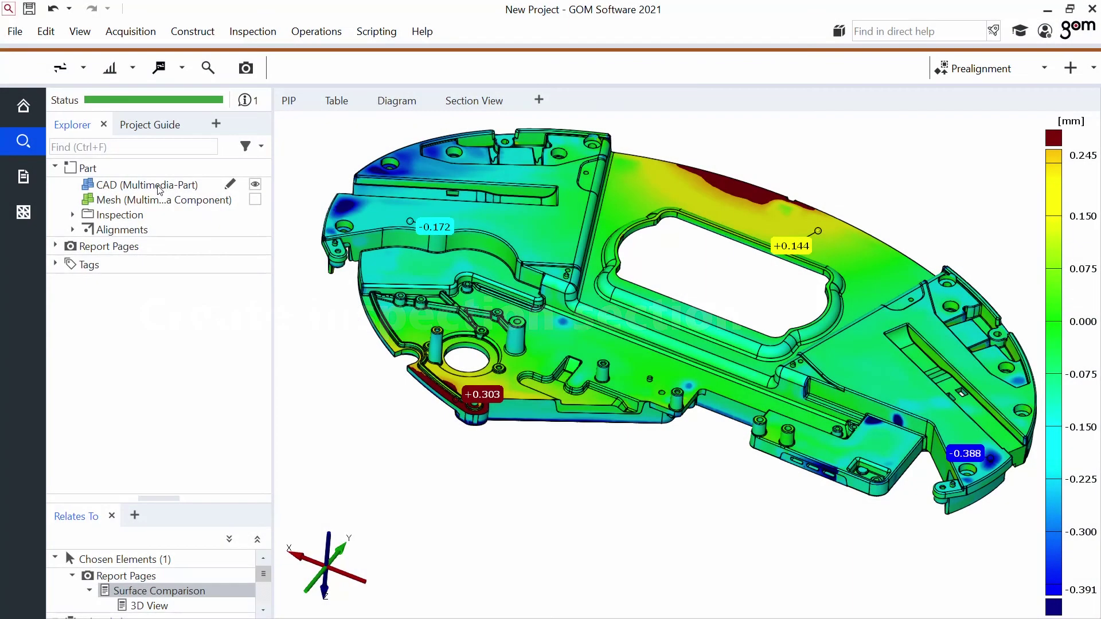
left_click_drag(131, 183, 354, 164)
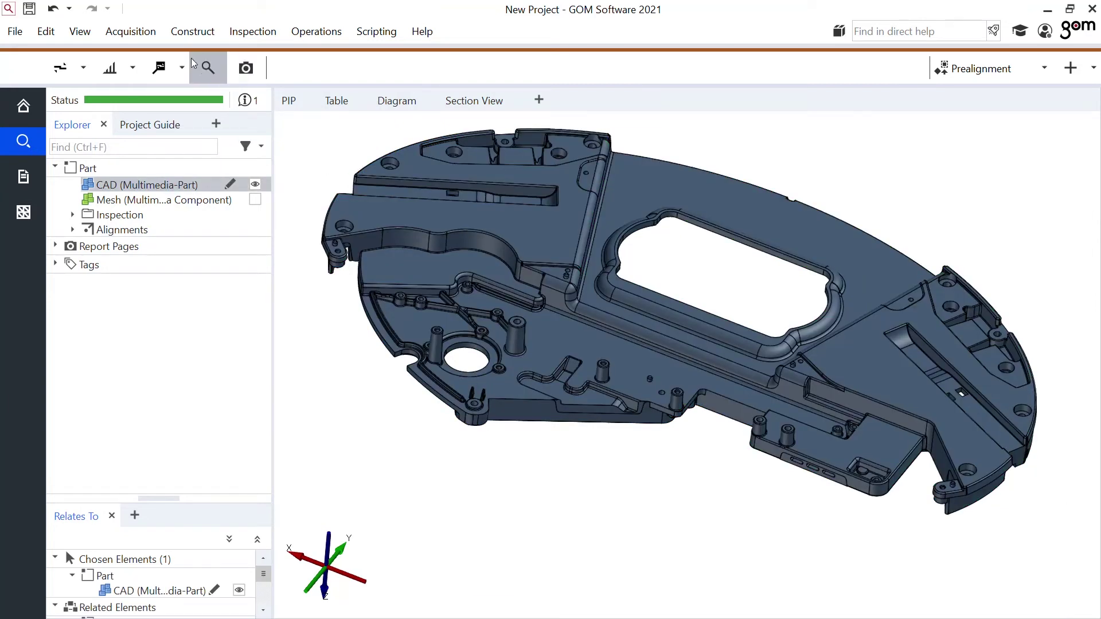
Step: Place an Inspection Section On CAD plane at 29.421 mm and create it
left_click(130, 70)
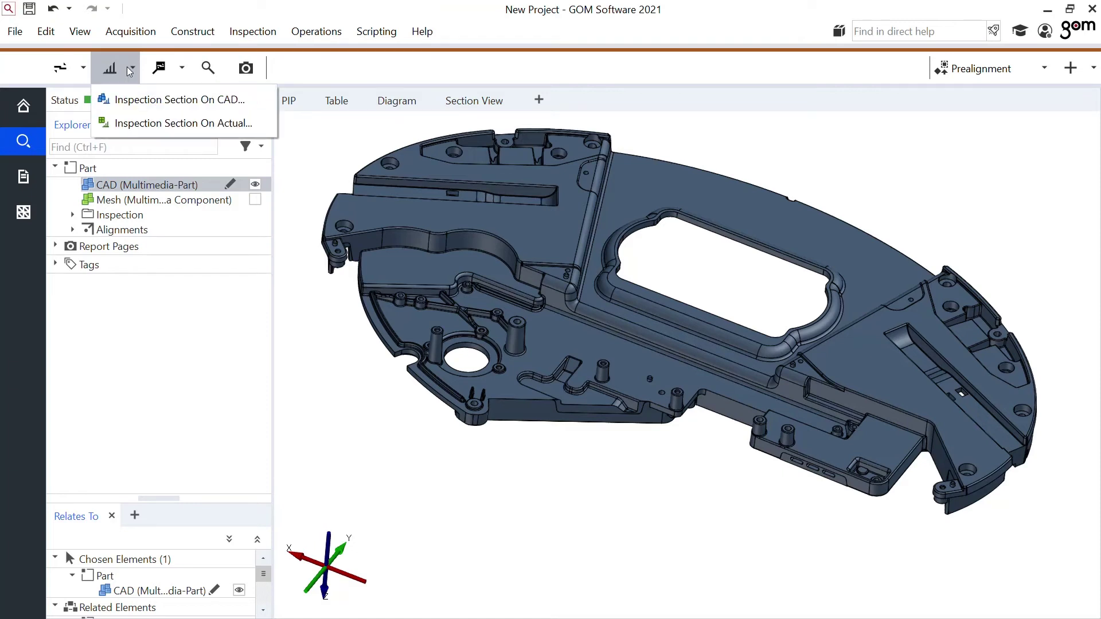
left_click(138, 99)
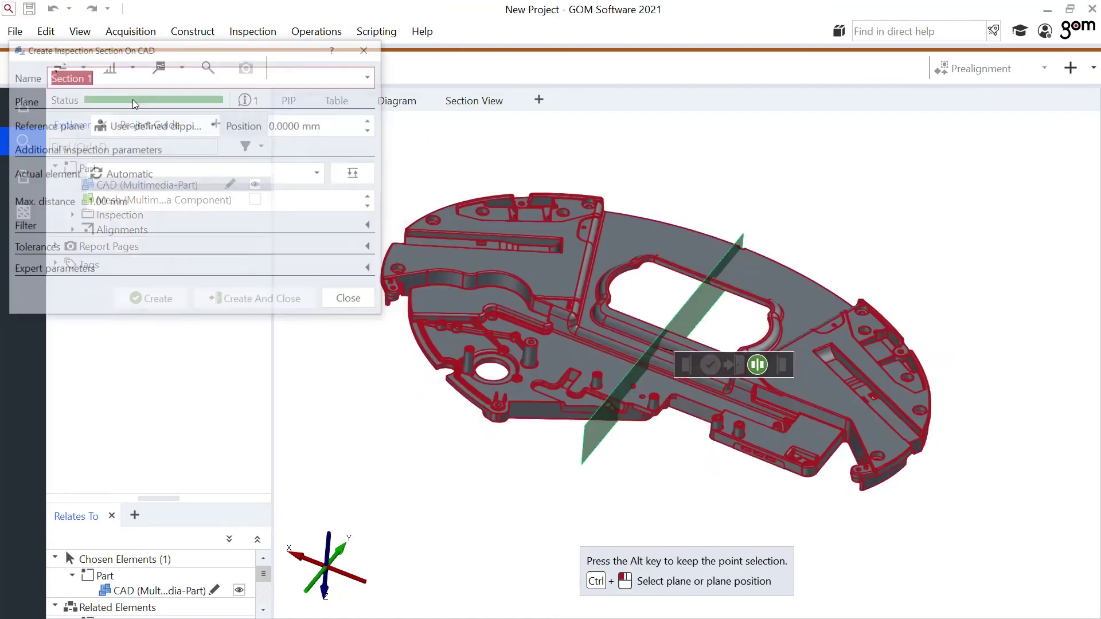
right_click_drag(587, 256, 634, 240)
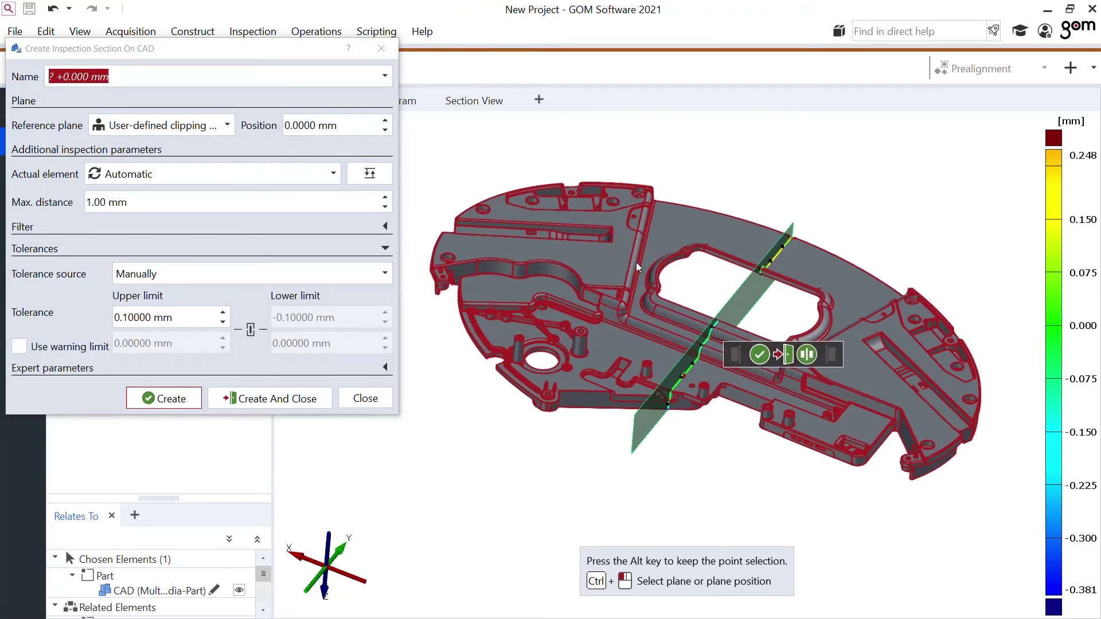
scroll(356, 128, "up", 1)
scroll(356, 127, "up", 3)
scroll(356, 127, "down", 6)
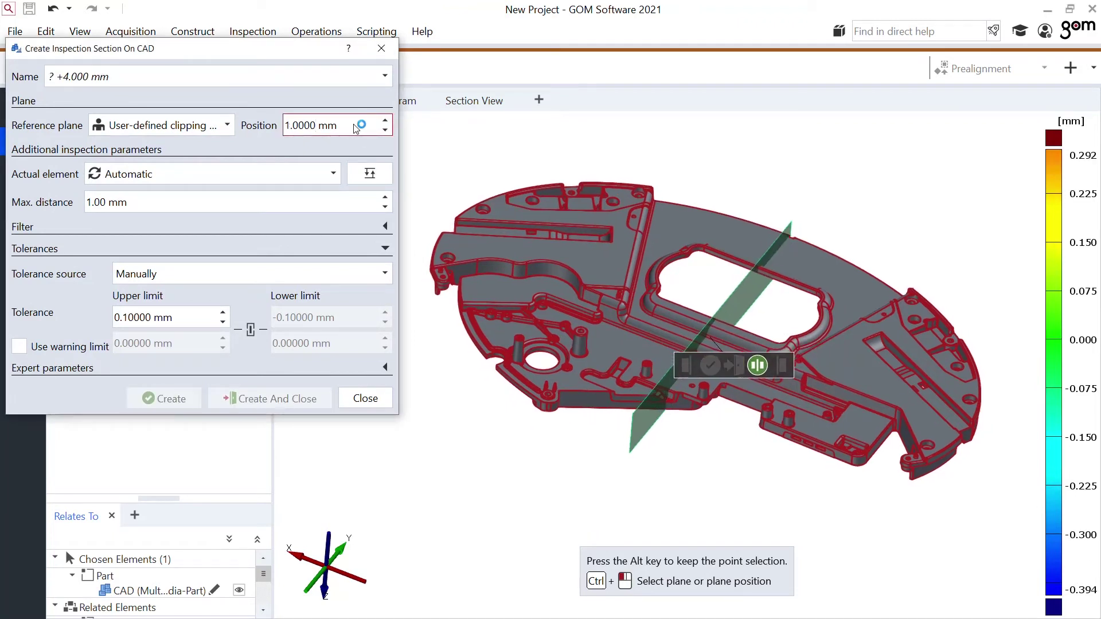
scroll(356, 127, "up", 3)
scroll(356, 128, "up", 5)
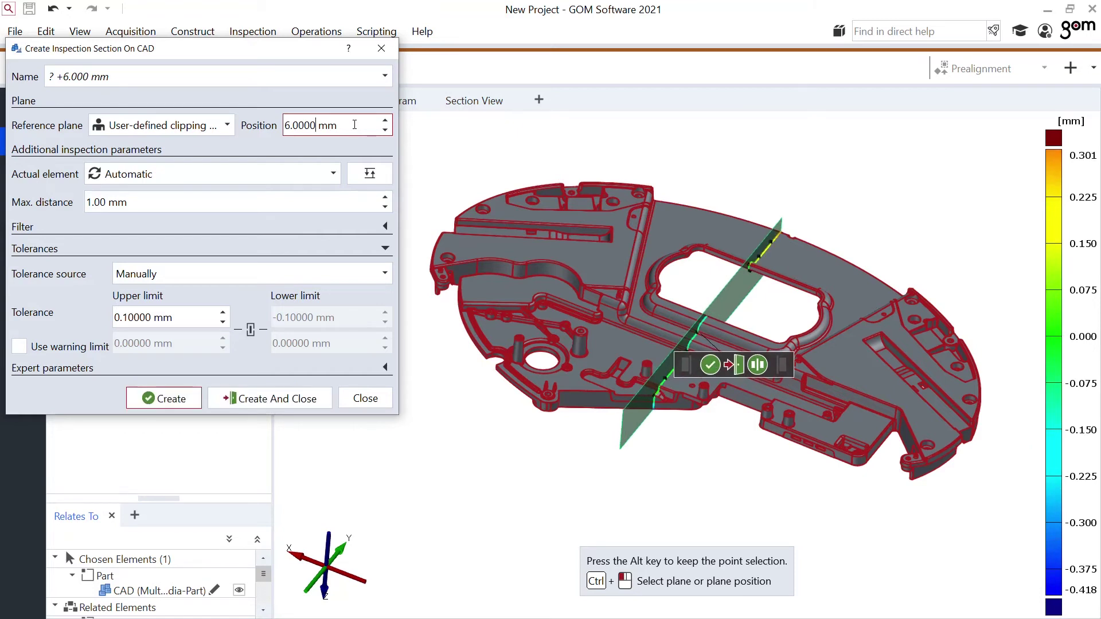
left_click(710, 245, "ctrl")
left_click_drag(732, 301, 713, 303)
left_click(289, 404)
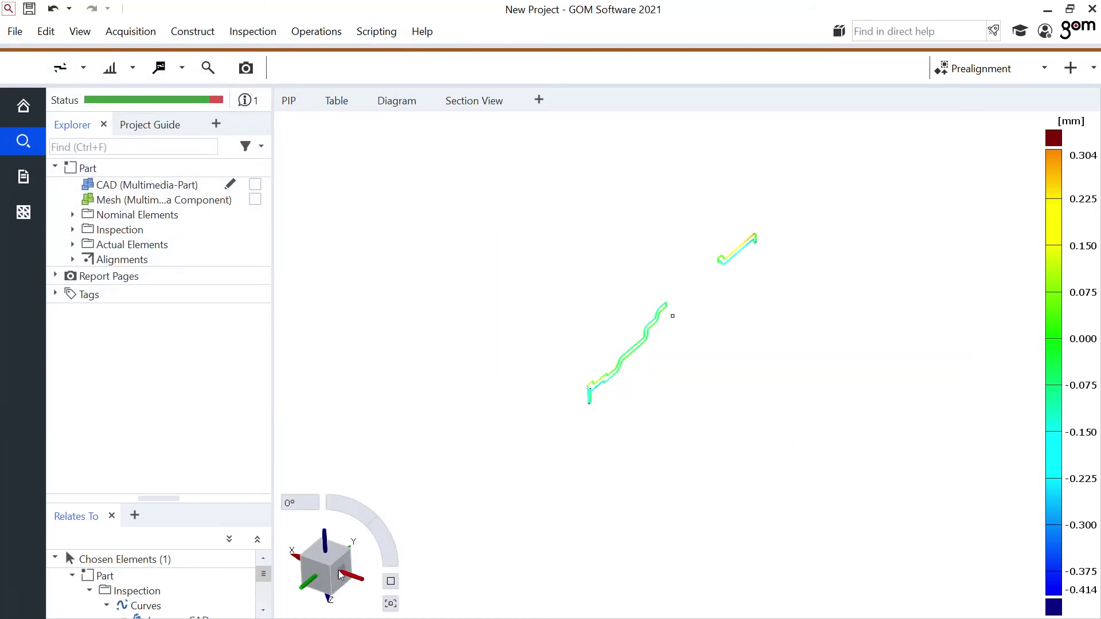
Step: Pin −0.221 and −0.251 deviation labels on the right and left section curves
left_click(342, 573)
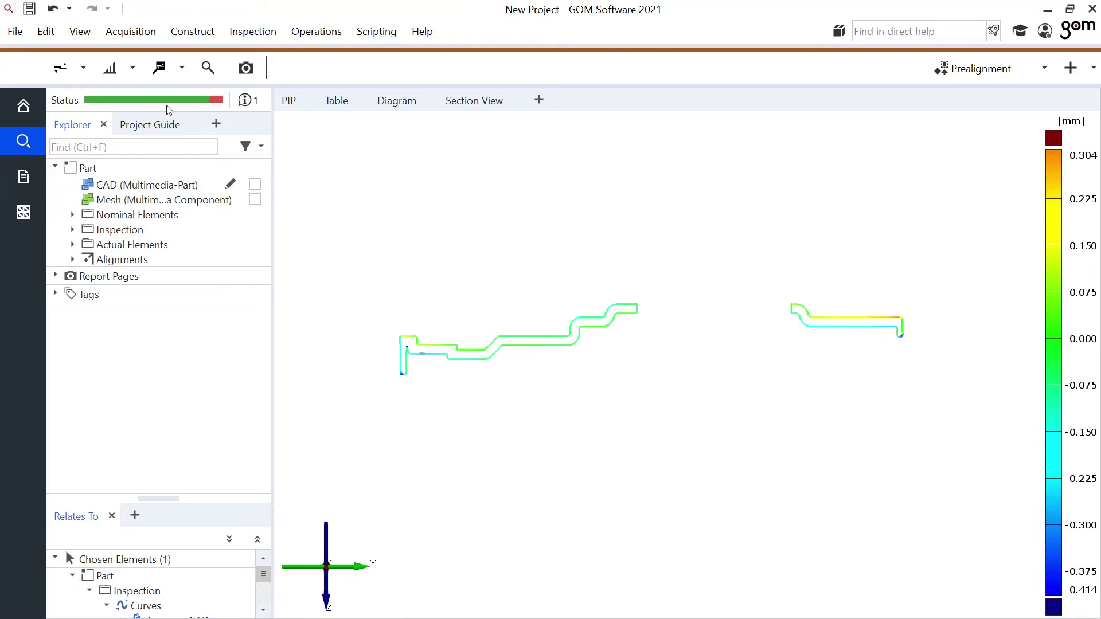
left_click(156, 70)
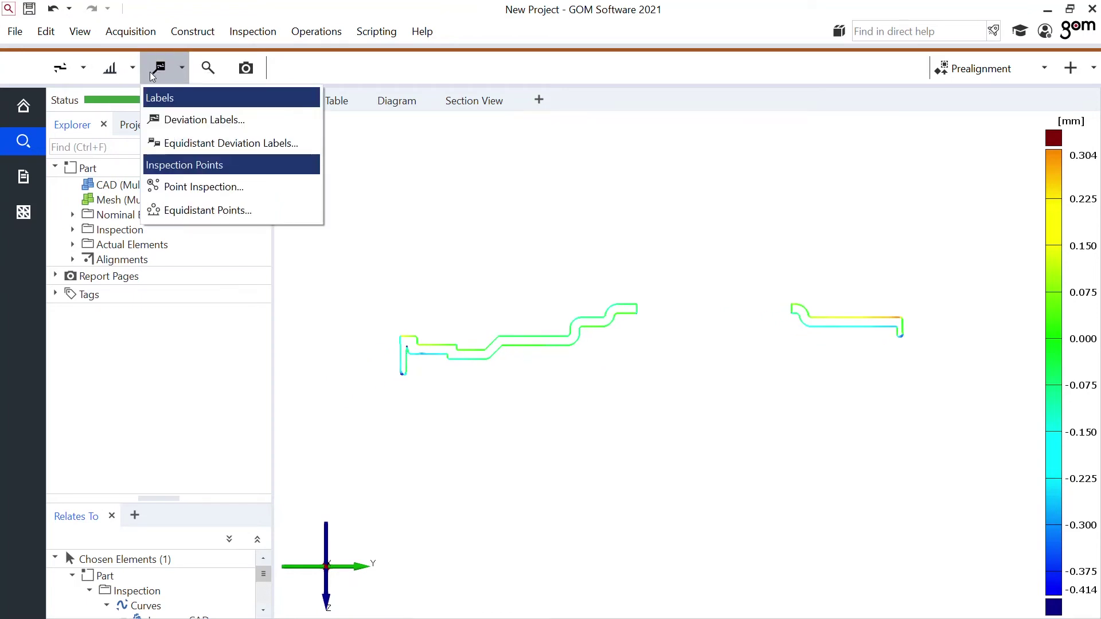
left_click(180, 119)
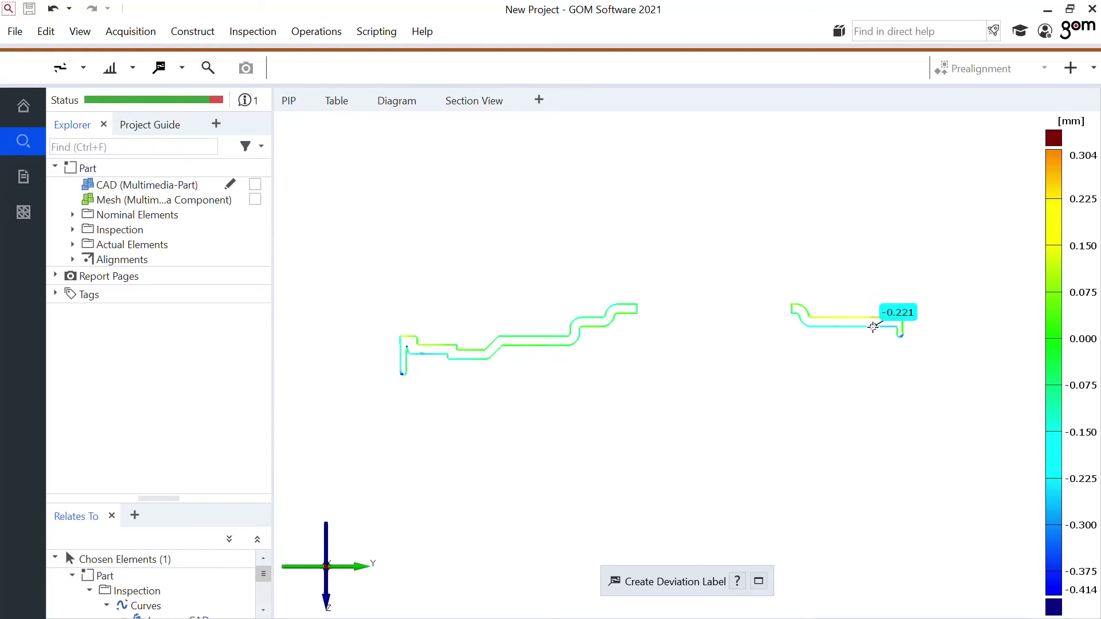
left_click(872, 327)
left_click(423, 353)
key("Escape")
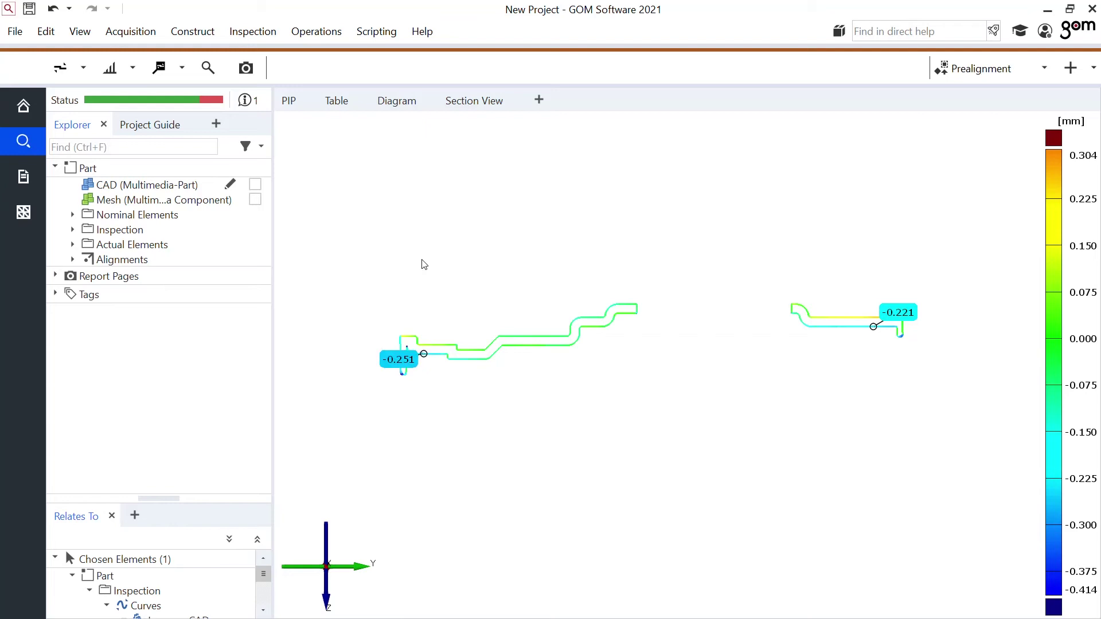
left_click(245, 68)
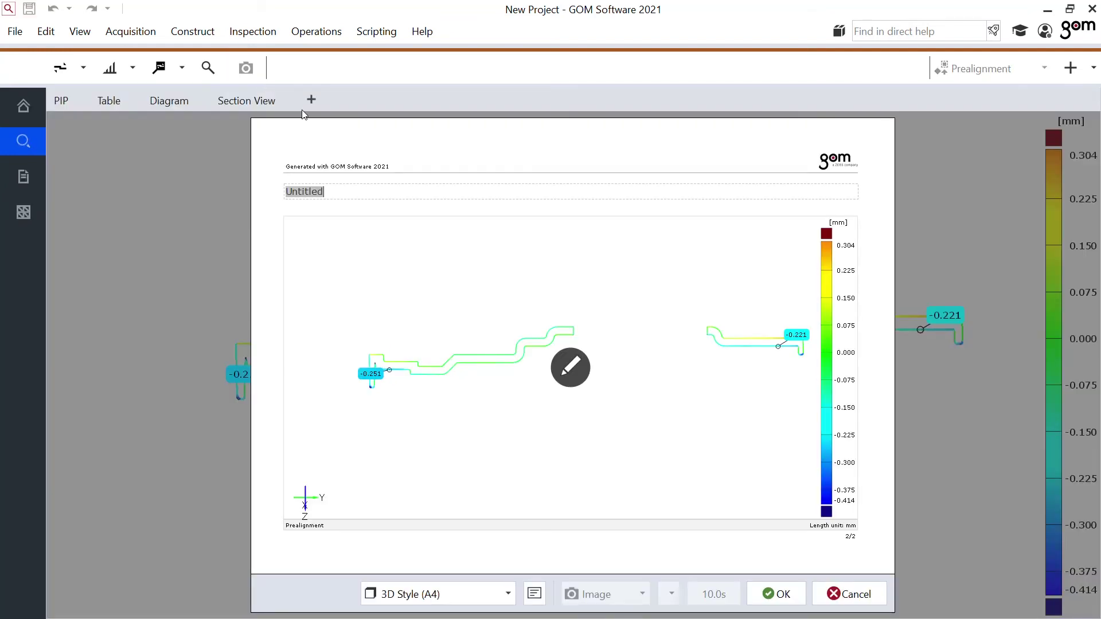
Step: Save the report page titled 'Inspection Section' and switch to the Report workspace
type("Insp")
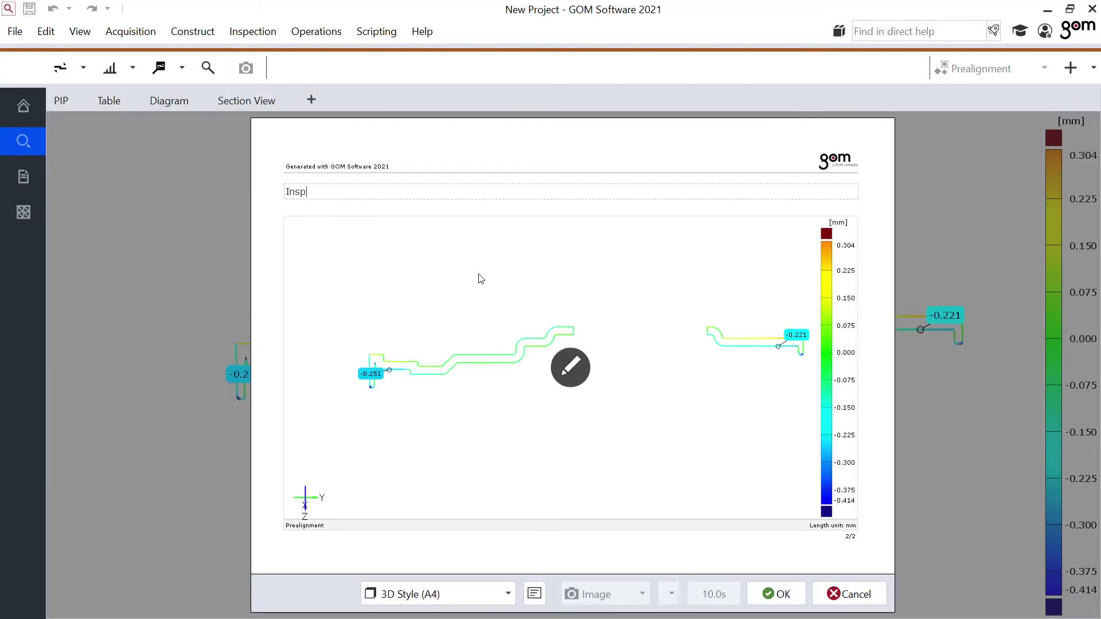
type("ection Section")
left_click(763, 591)
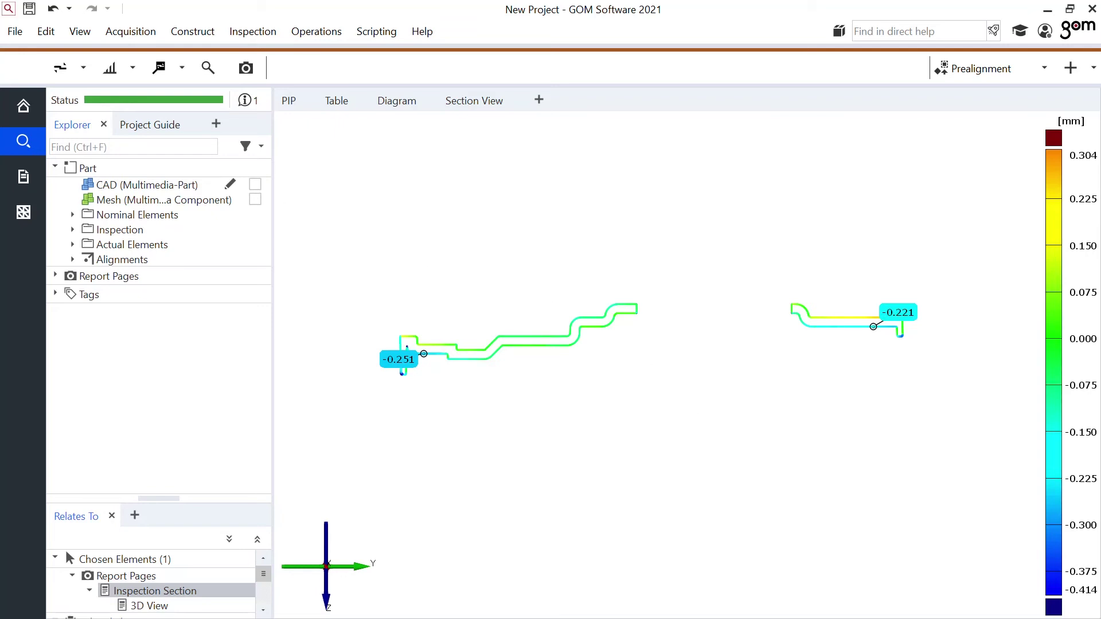
left_click(23, 177)
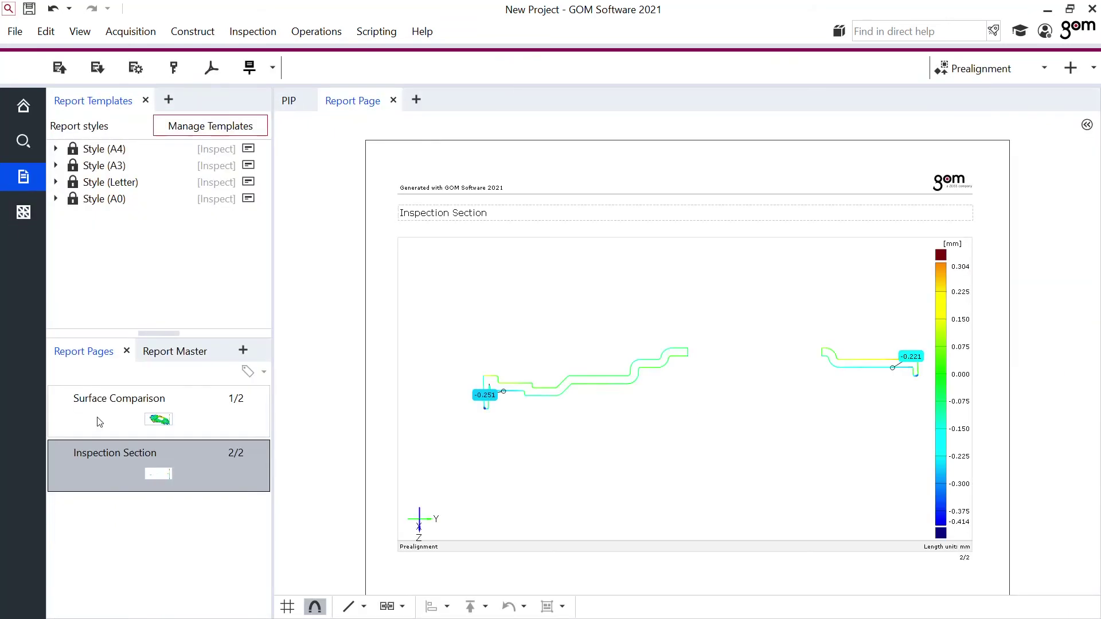
Step: Review the 'Surface Comparison' and 'Inspection Section' pages, then go back to Inspection
left_click(99, 420)
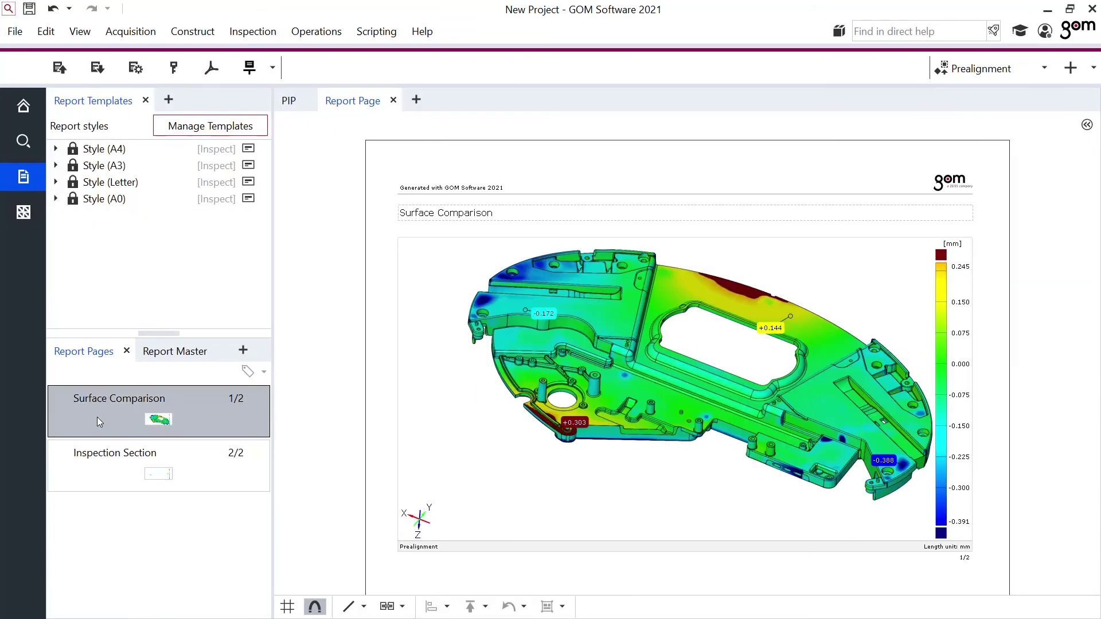
left_click(111, 473)
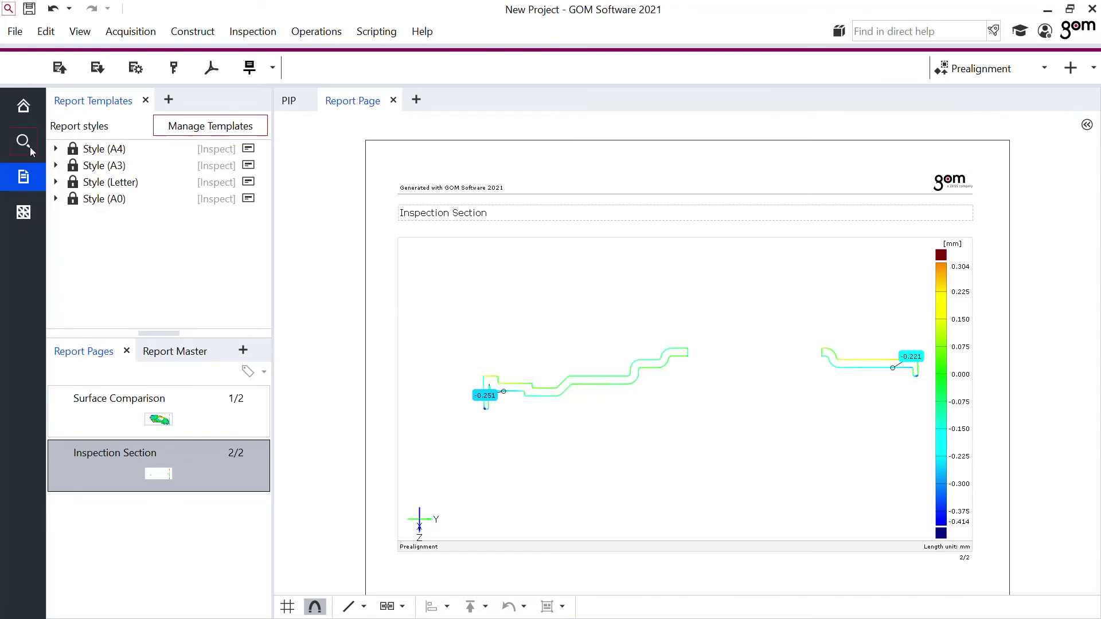
left_click(24, 141)
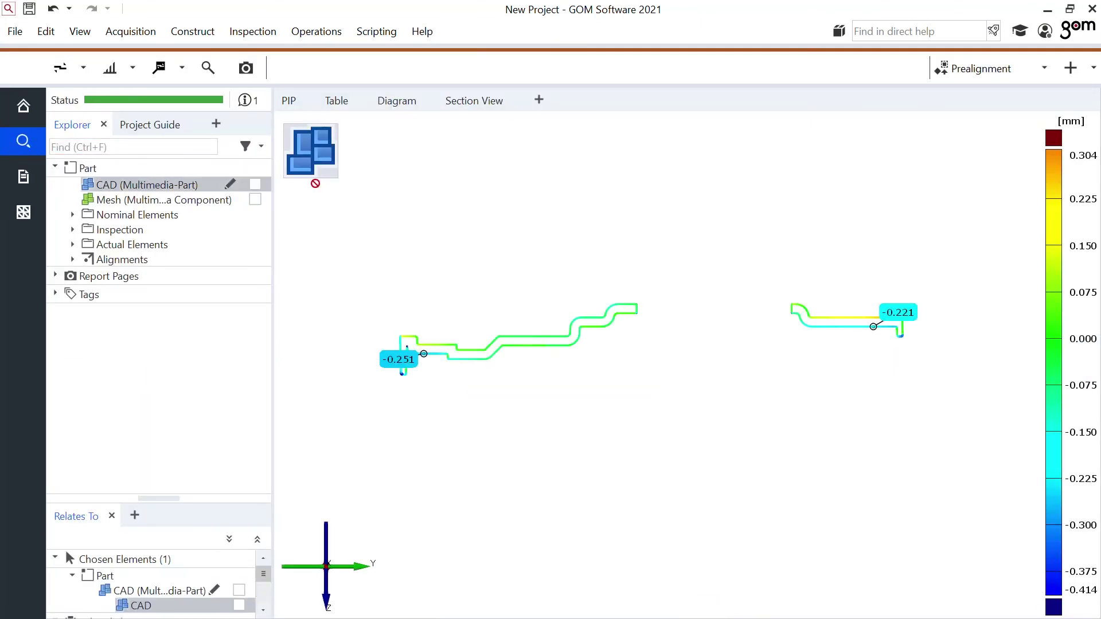
Step: Turn the CAD part to an isometric view showing the whole model
left_click_drag(539, 320, 487, 412)
left_click(338, 576)
scroll(575, 426, "up", 1)
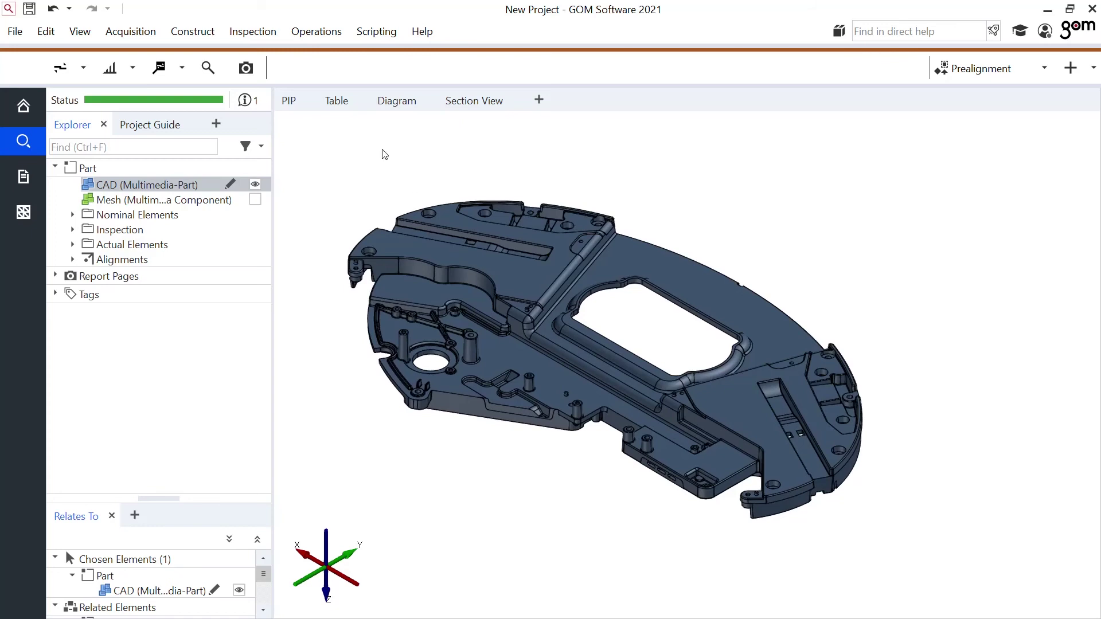
Step: Start a new report page from the current isometric view and browse its page styles
left_click(246, 68)
left_click(493, 595)
scroll(480, 490, "down", 1)
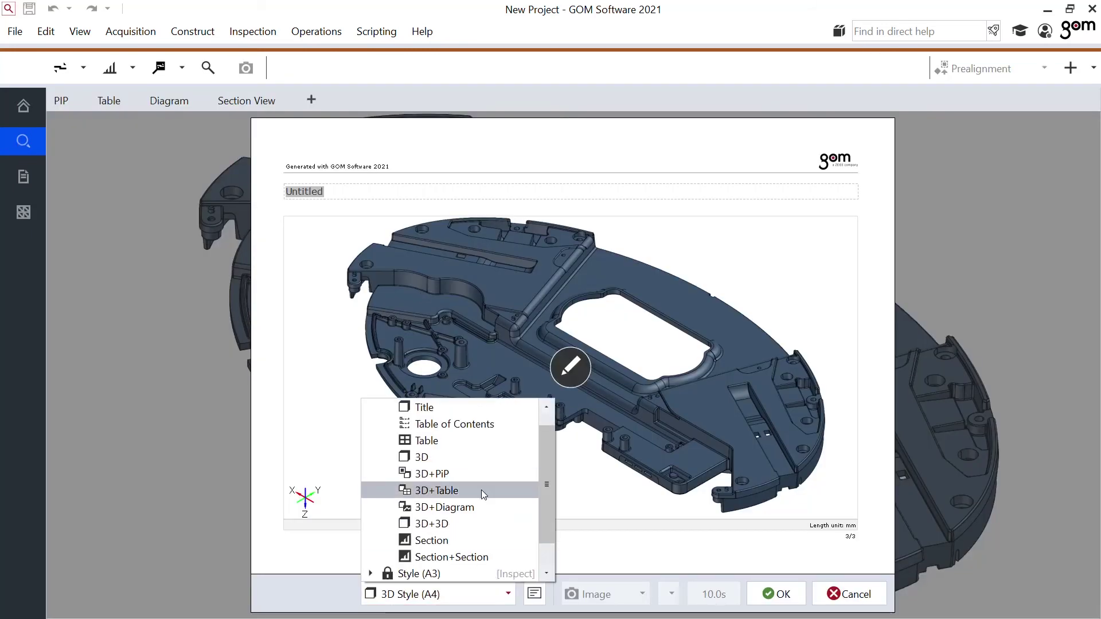
Step: Add a Title-style report page titled 'Part Inspection'
left_click(470, 410)
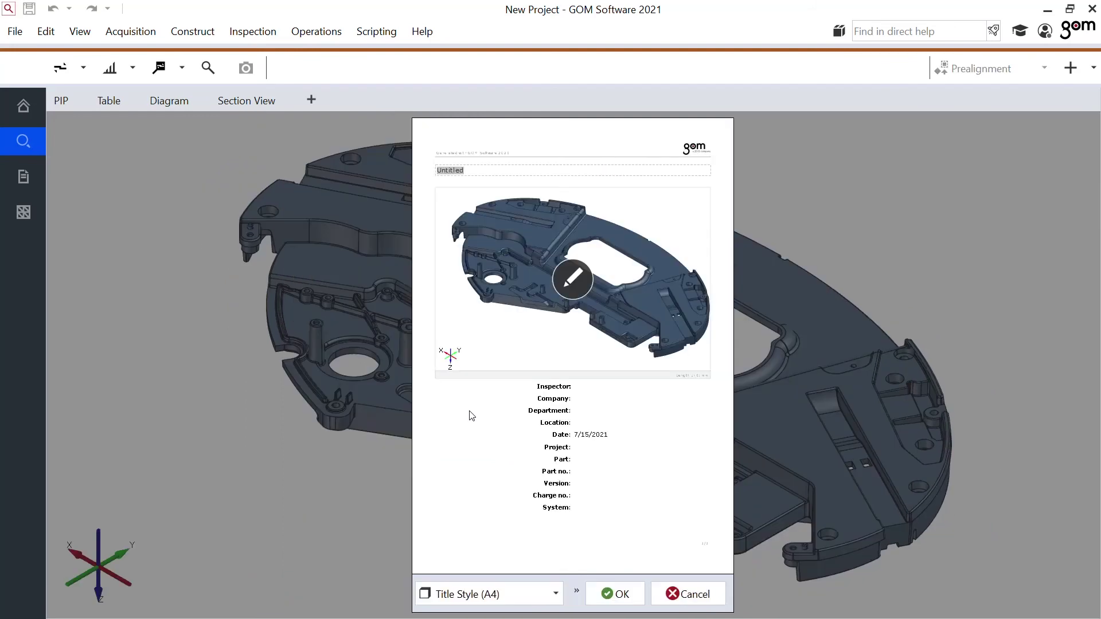
type("Part Inspection")
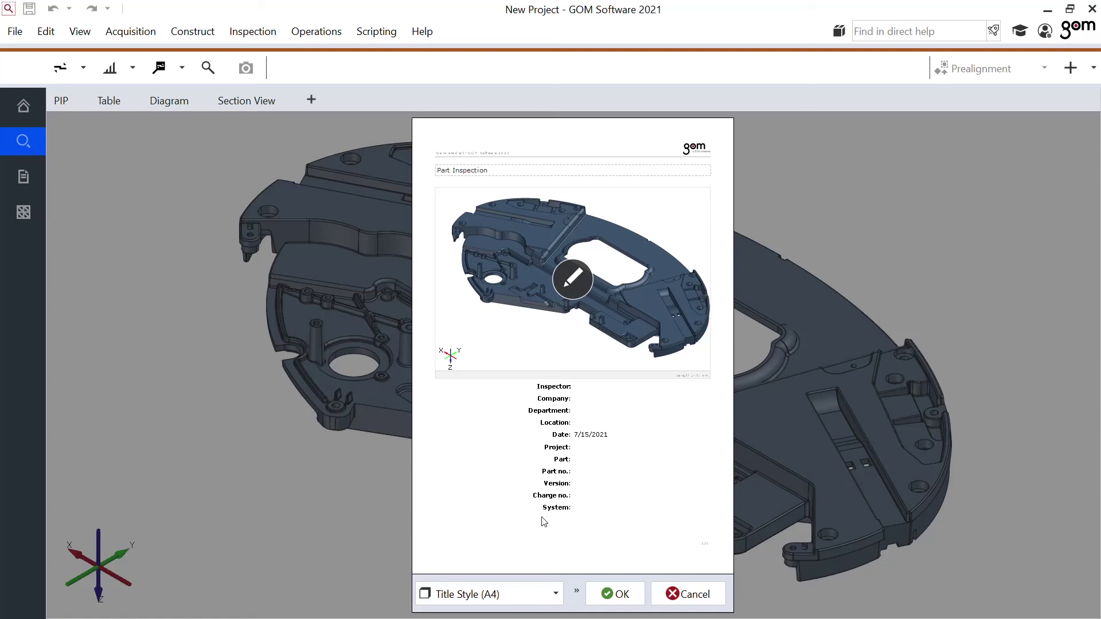
left_click(606, 595)
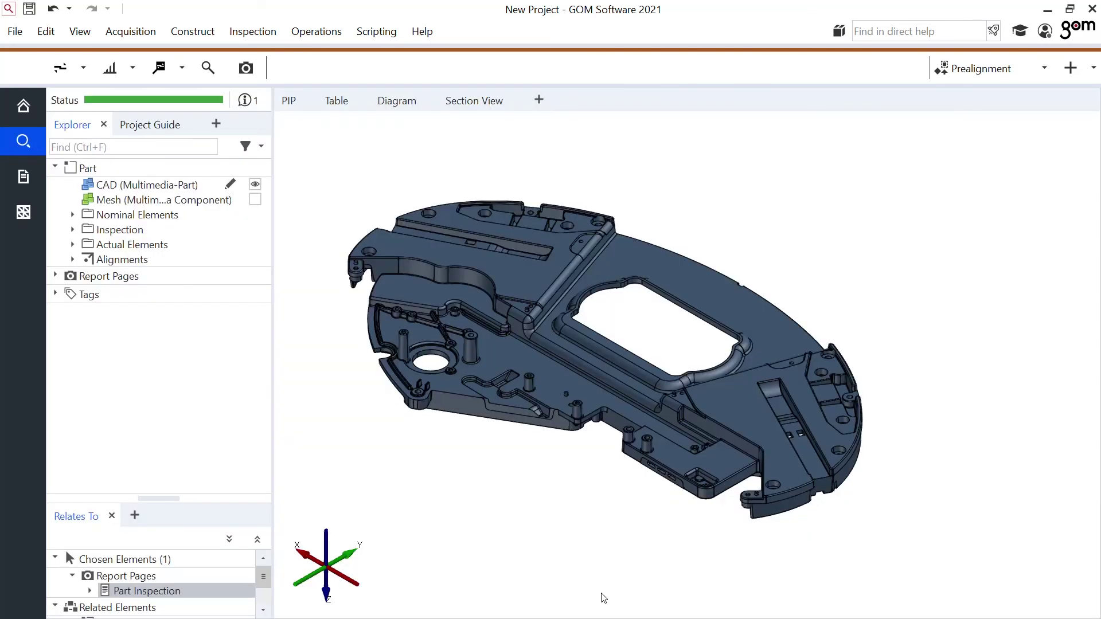
Step: Move Part Inspection to first in Report Pages, then review the Surface Comparison and Inspection Section pages
left_click(29, 180)
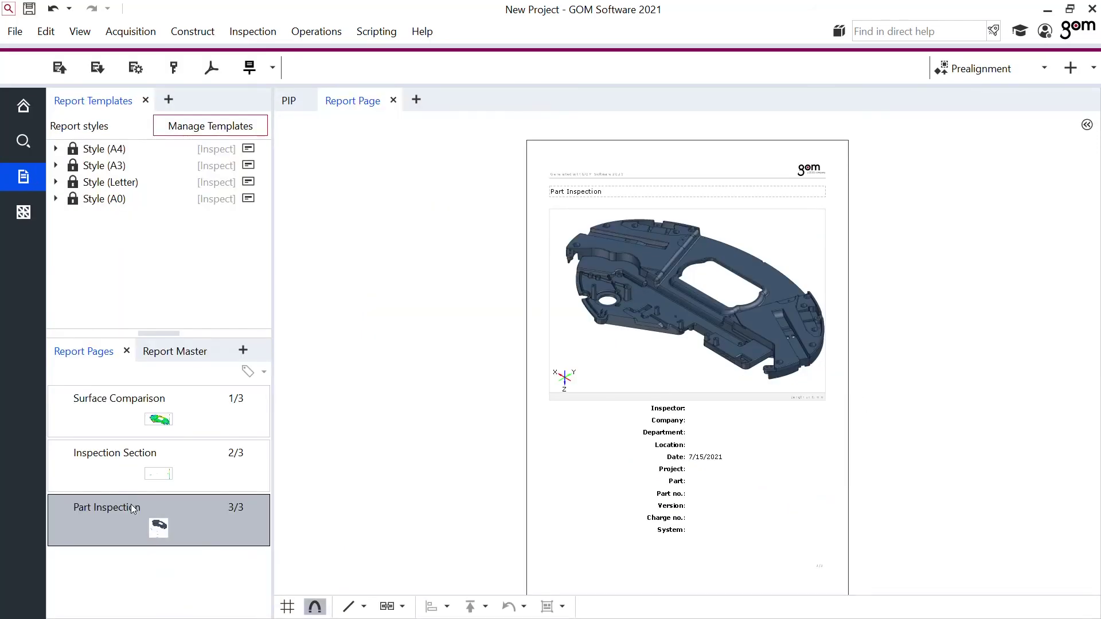
double_click(125, 517)
left_click_drag(124, 528, 120, 390)
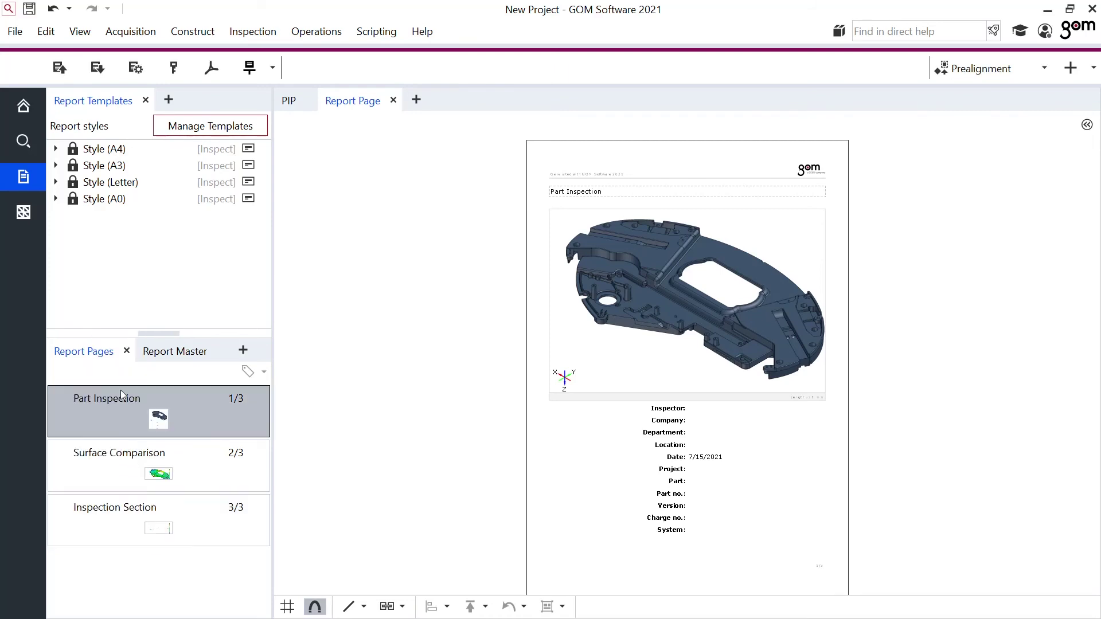
left_click(198, 467)
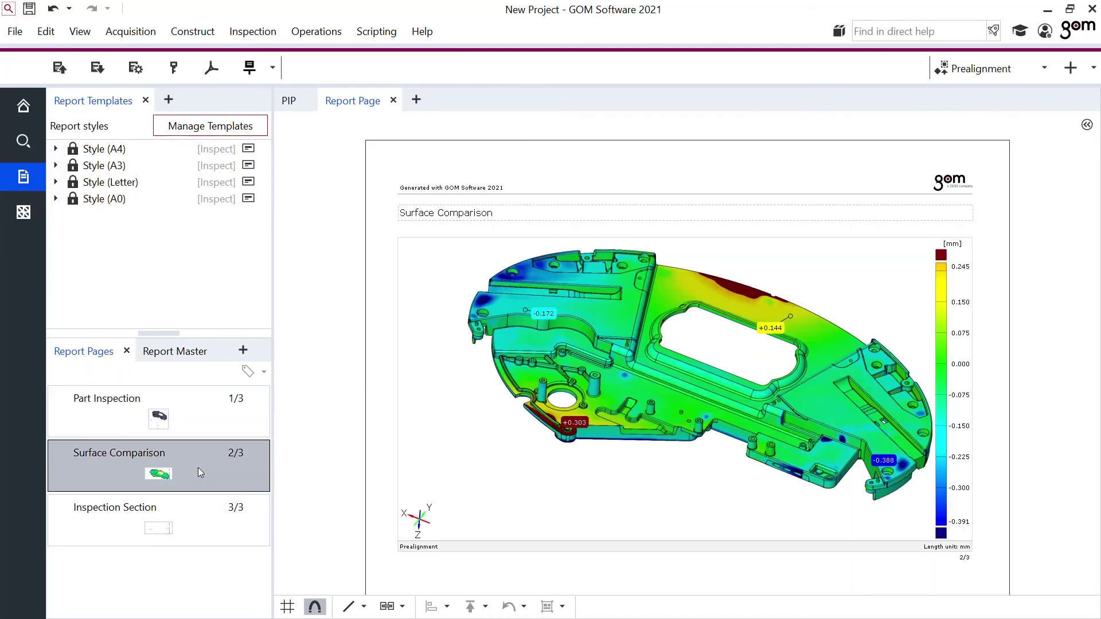
left_click(205, 524)
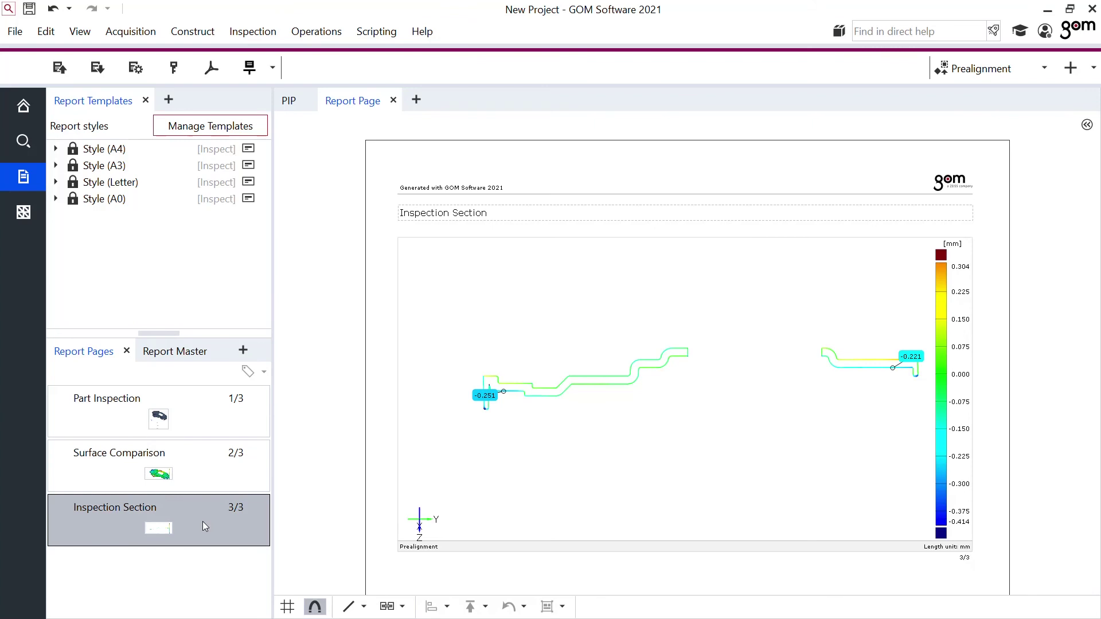